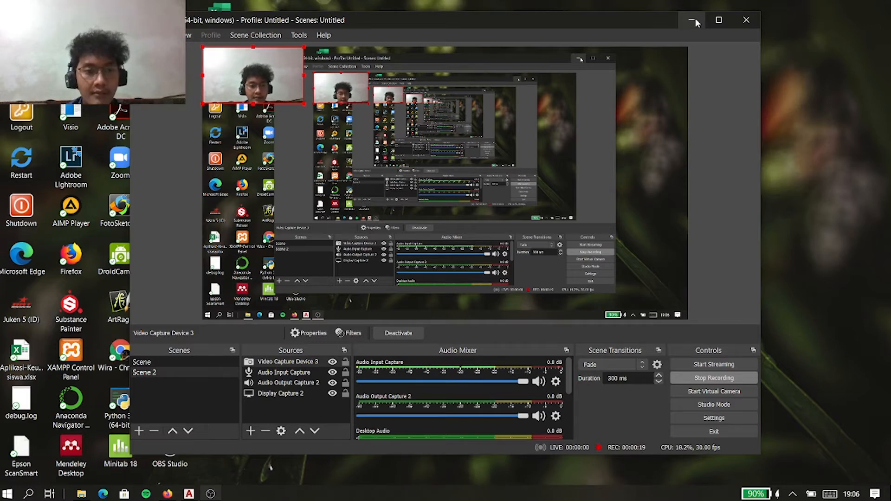
Minimize the OBS recording window and switch to the Drawing4.dwg drawing in AutoCAD.
click(696, 20)
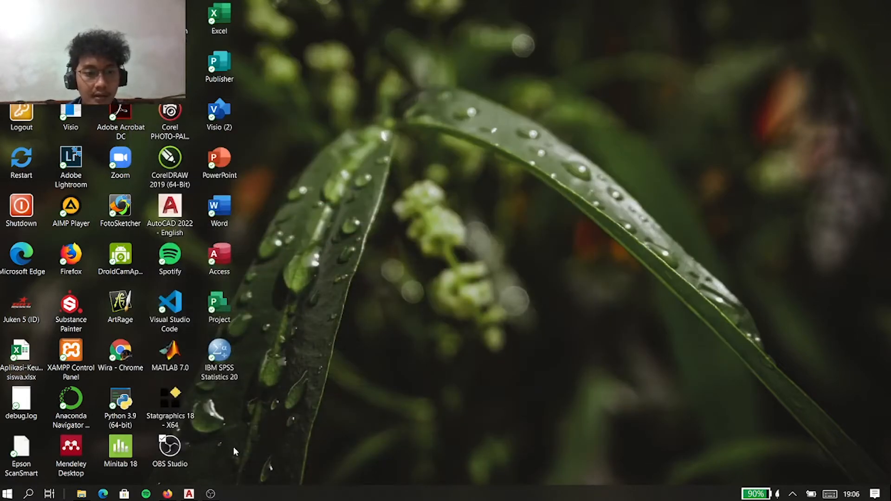
mouse_move(199, 496)
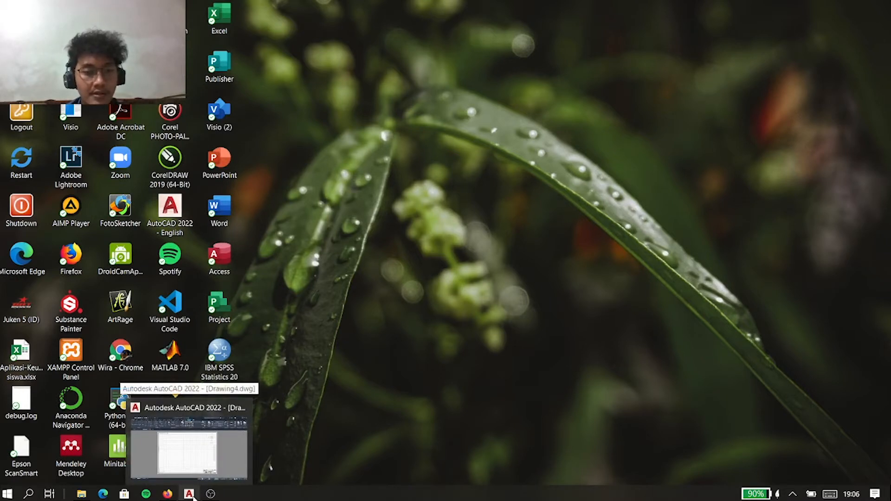
click(191, 495)
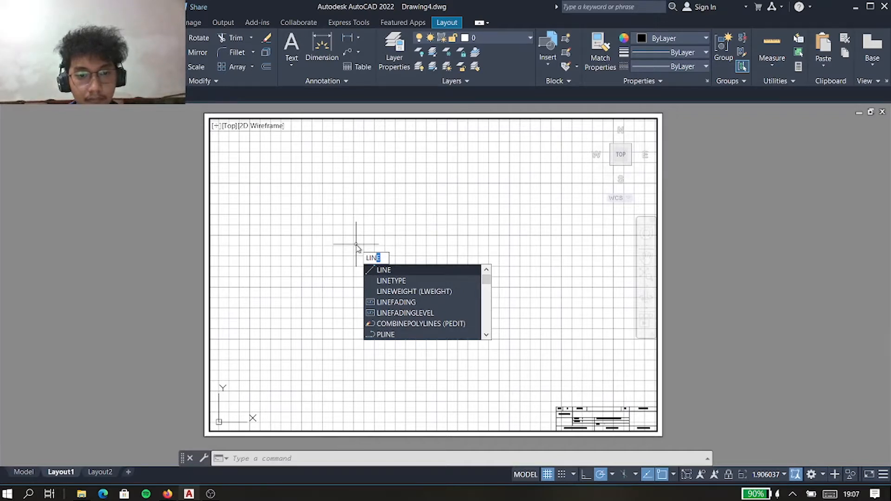
Try the Line command with a horizontal line near the middle of the sheet and undo it.
key(Return)
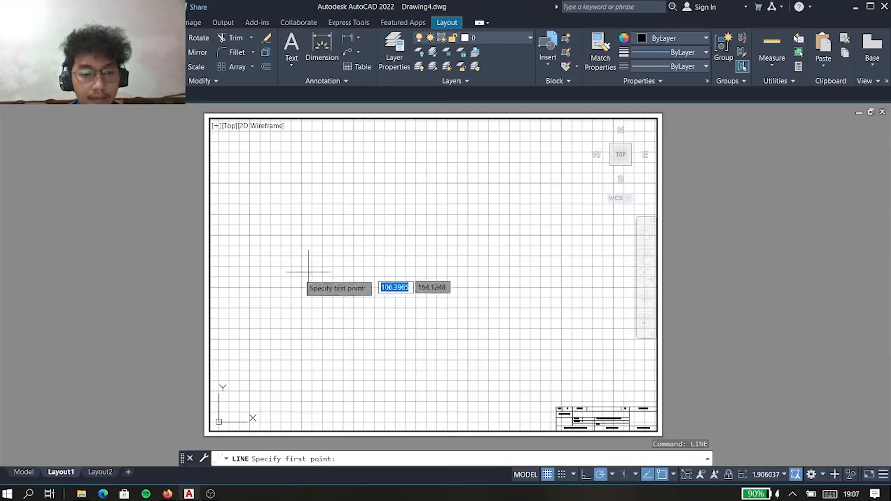
middle_drag(332, 300, 353, 279)
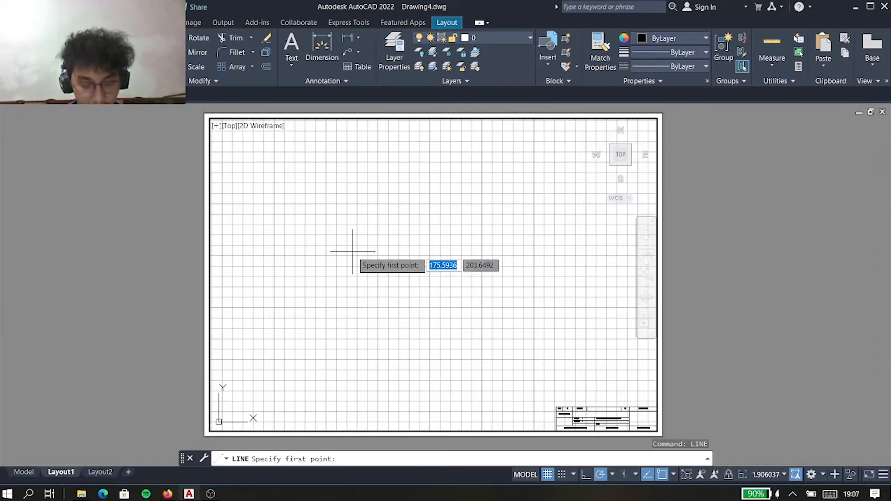
click(375, 260)
click(500, 261)
key(space)
key(ctrl+z)
Draw a horizontal rectangle 105 units long and 3 units high in the upper half of the layout.
text(RE)
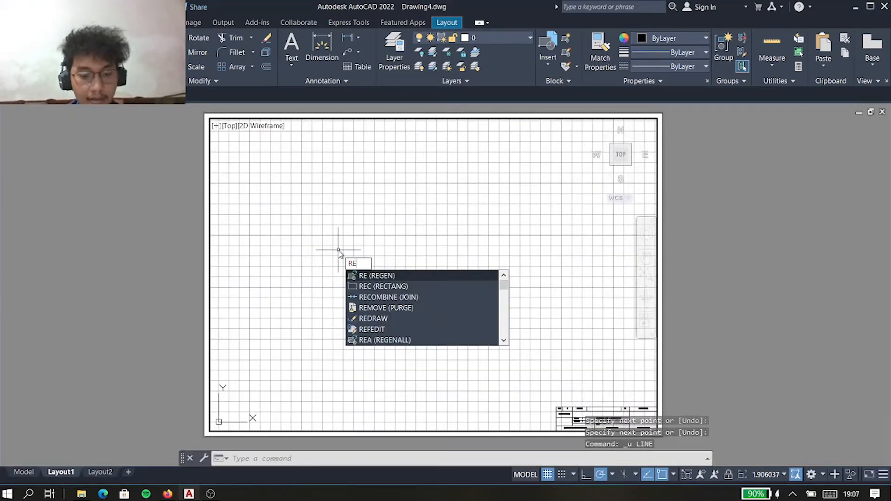
text(CT)
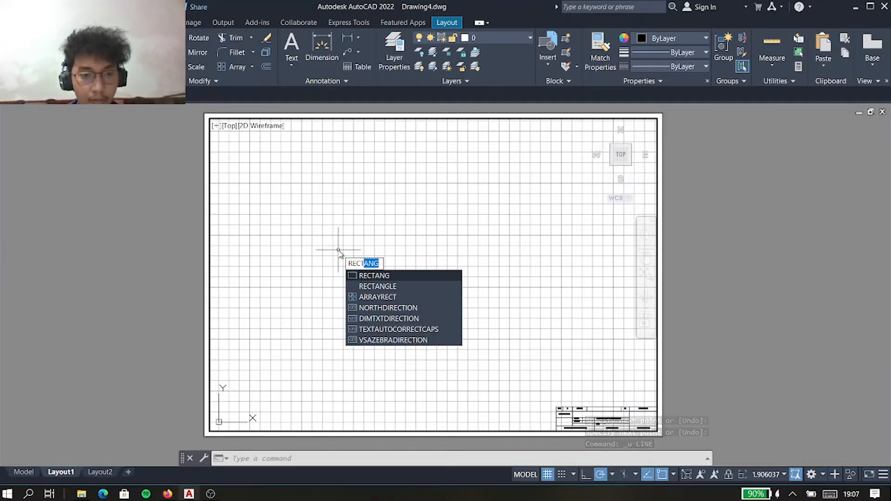
key(Return)
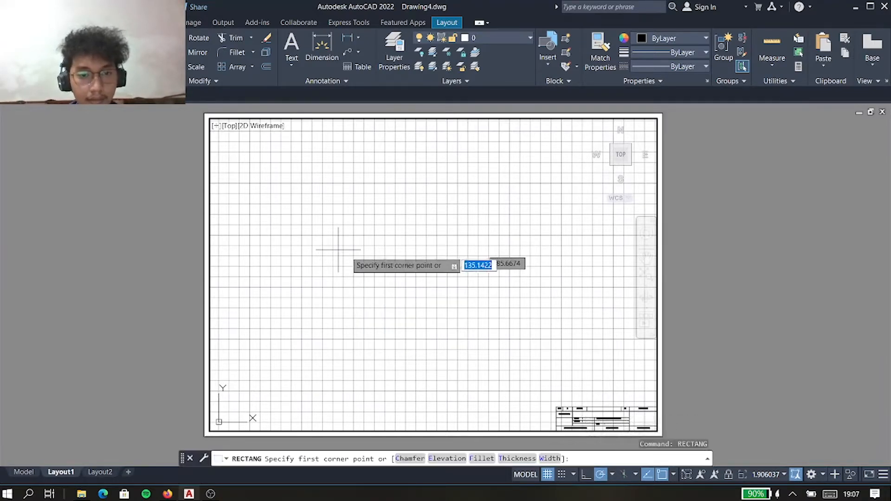
click(359, 235)
text(@105,3)
key(Return)
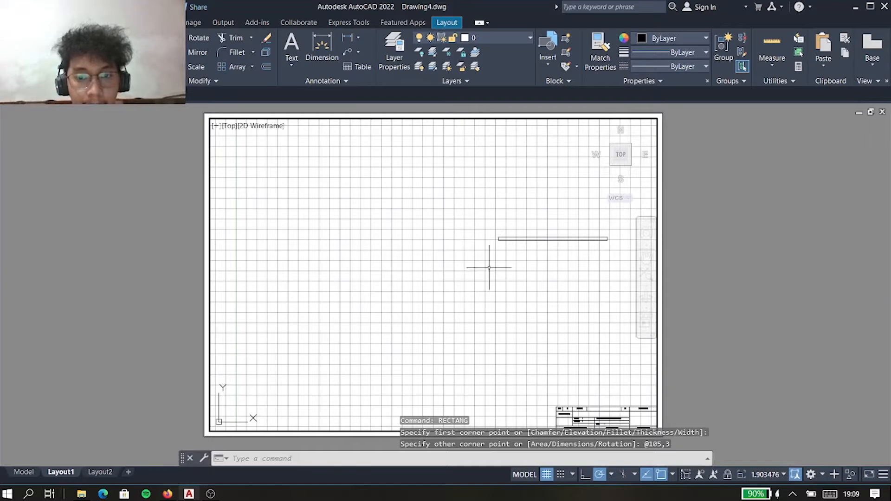
middle_drag(524, 262, 364, 325)
scroll(419, 277, up, 3)
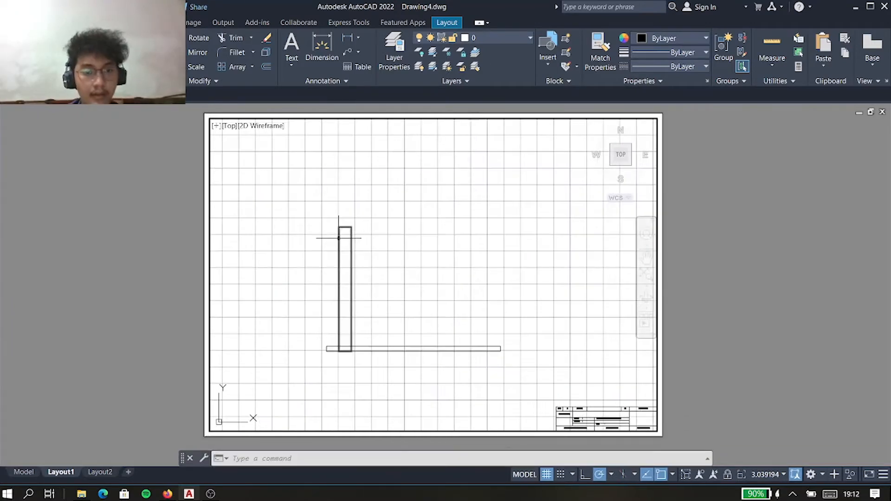
scroll(353, 286, up, 2)
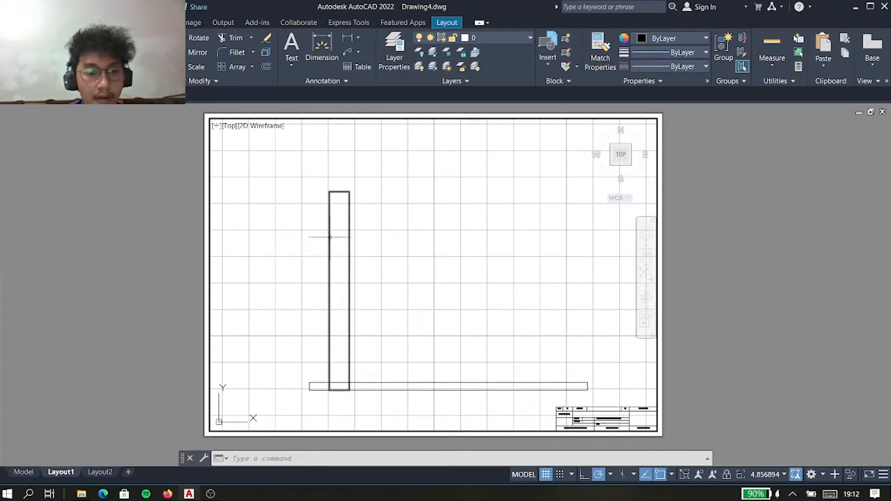
click(330, 199)
click(413, 205)
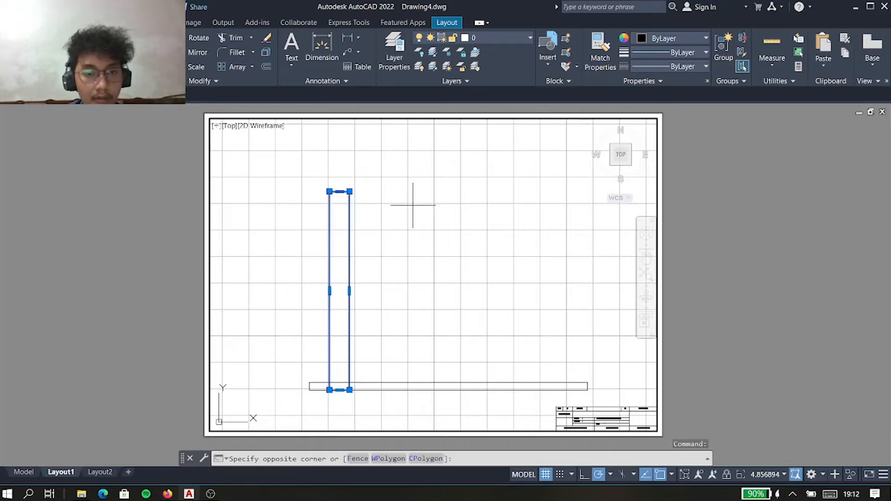
key(Escape)
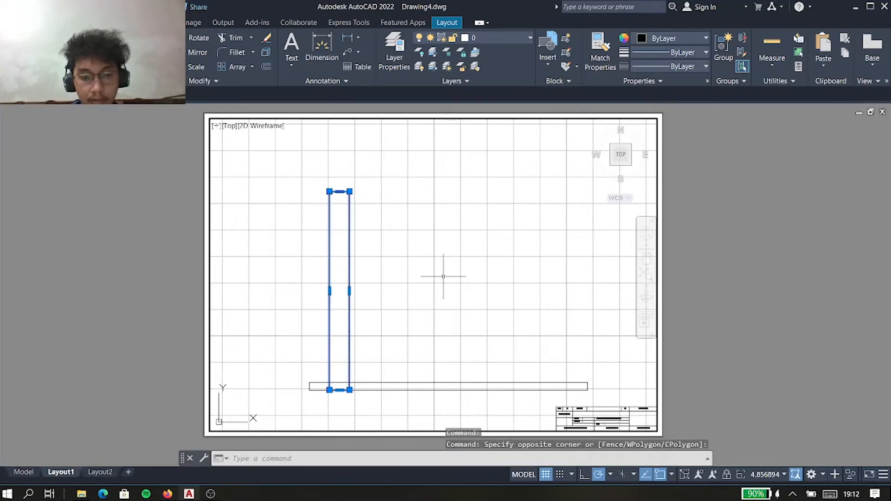
key(Escape)
Select the narrow upright rectangle for Move and set its upper-left corner as the base point.
text(mo)
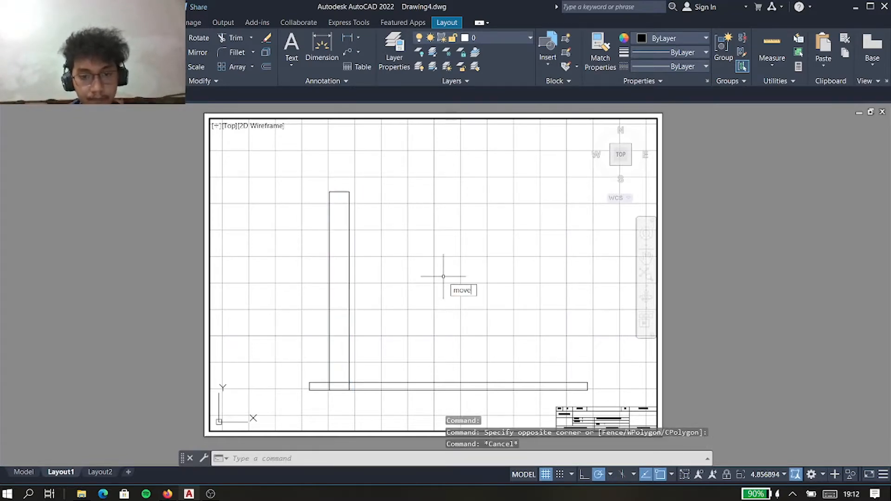
text(ve)
key(Return)
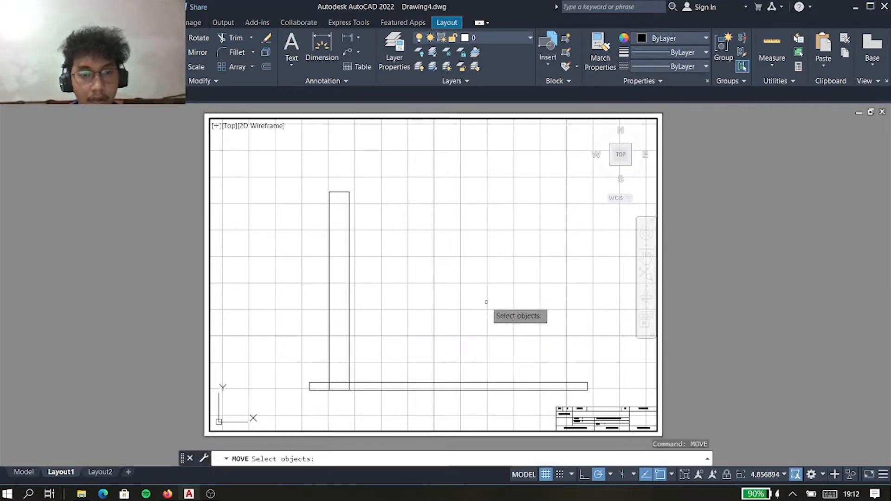
click(333, 191)
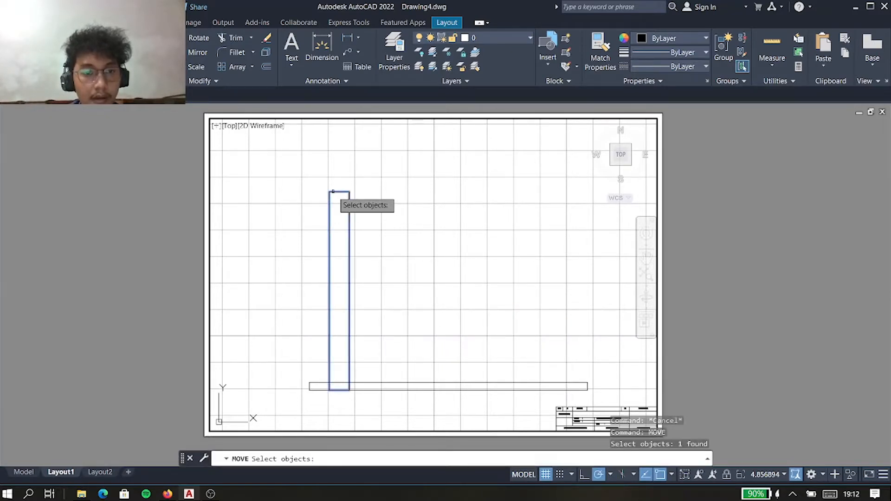
key(Return)
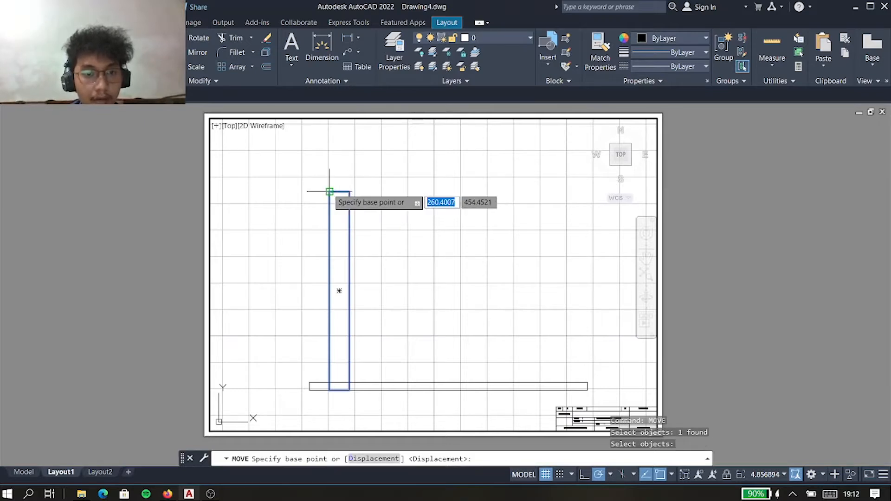
click(330, 191)
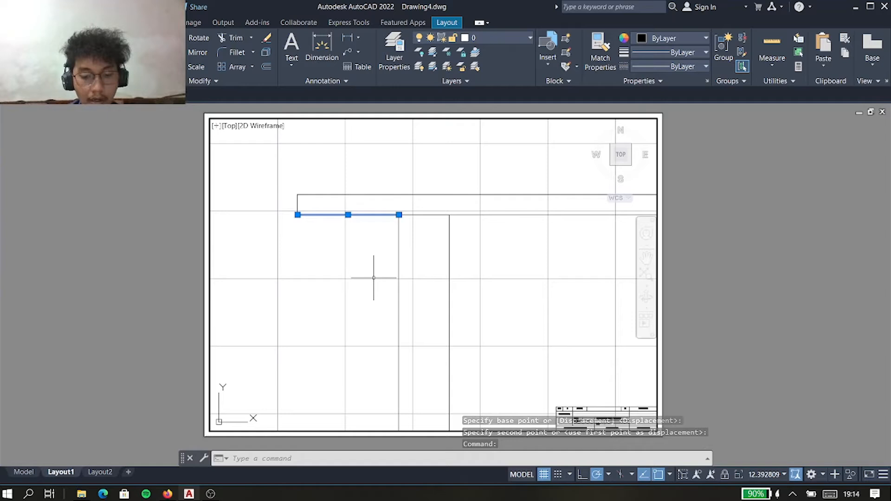
Mirror the short line under the tabletop's left end about the leg's left edge, keeping the original.
text(MIRROR)
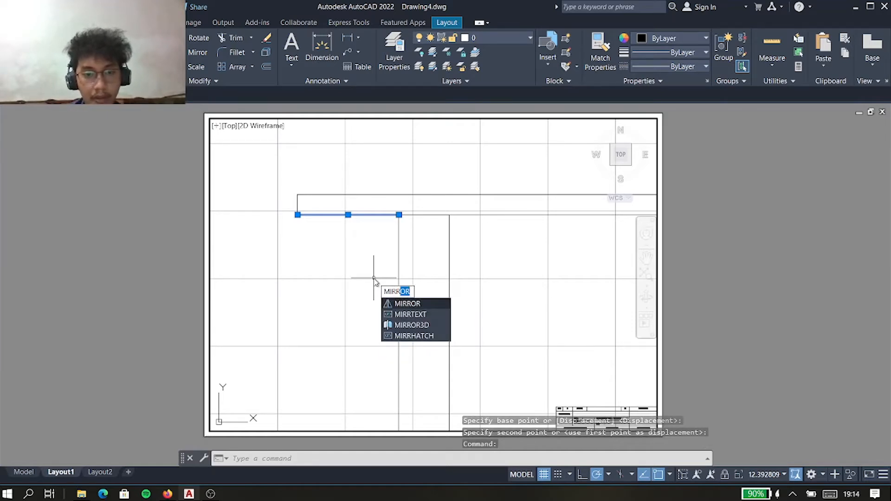
key(Return)
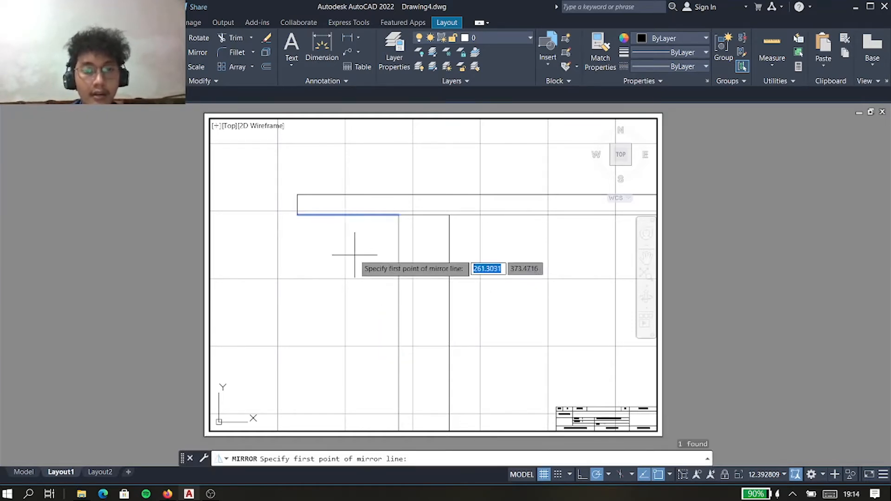
click(398, 215)
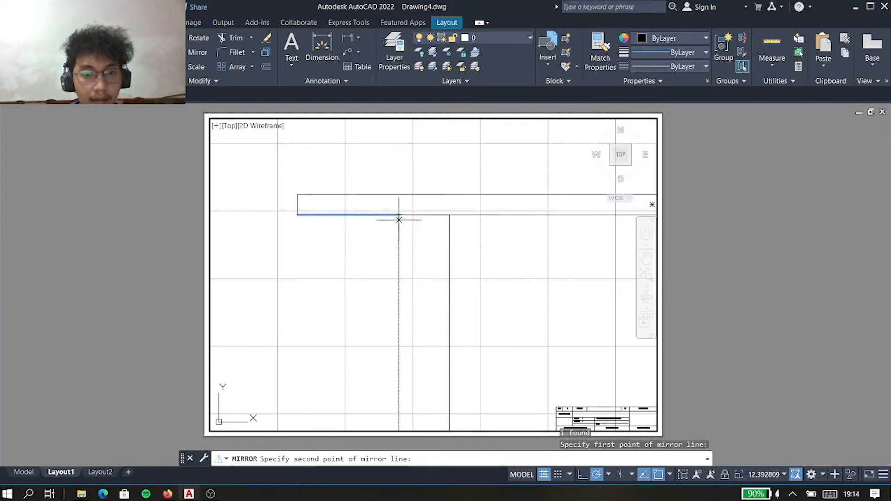
click(399, 257)
key(Return)
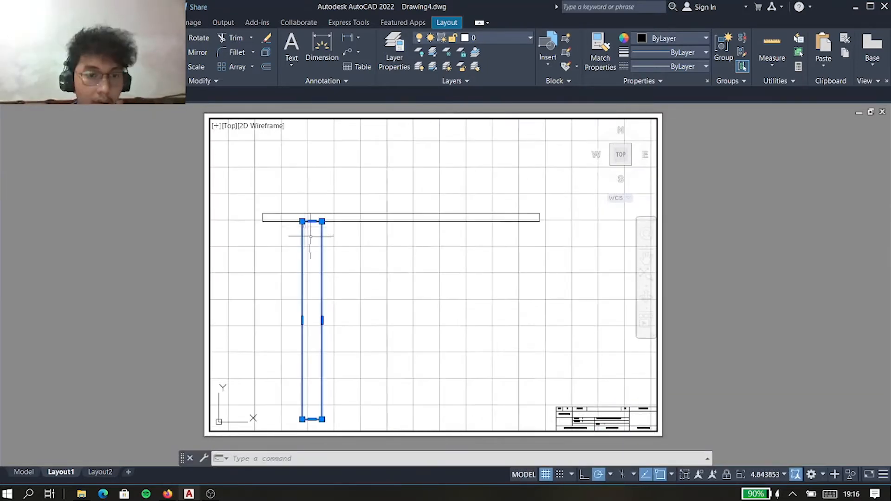
Start copying the table leg, using its upper-right corner as the base point.
text(COPY)
key(Return)
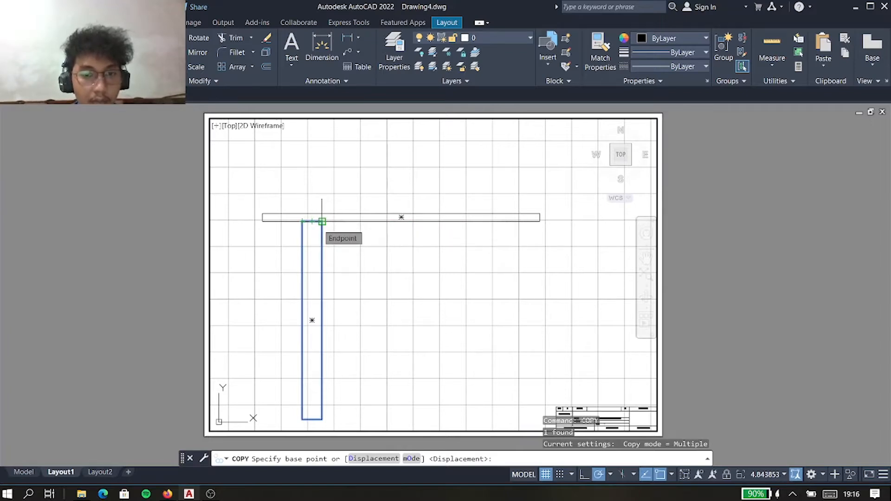
click(322, 222)
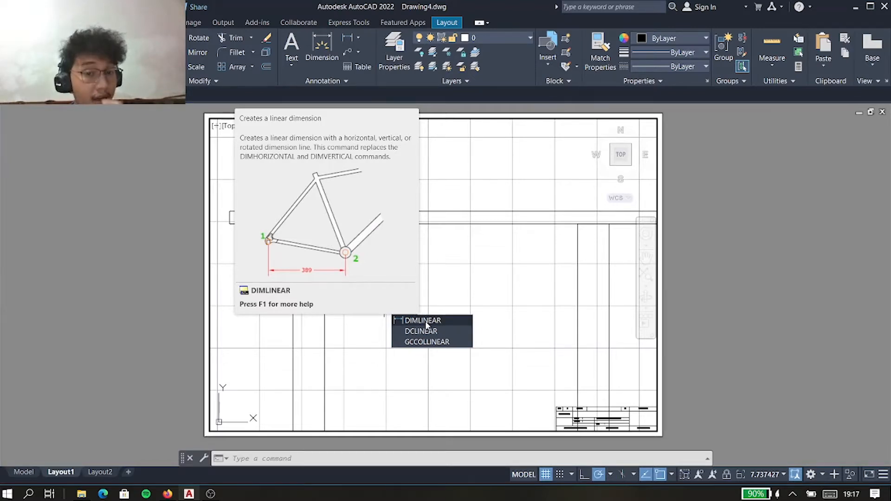
Start the Erase command to remove the linear dimension beneath the tabletop's left end.
key(Escape)
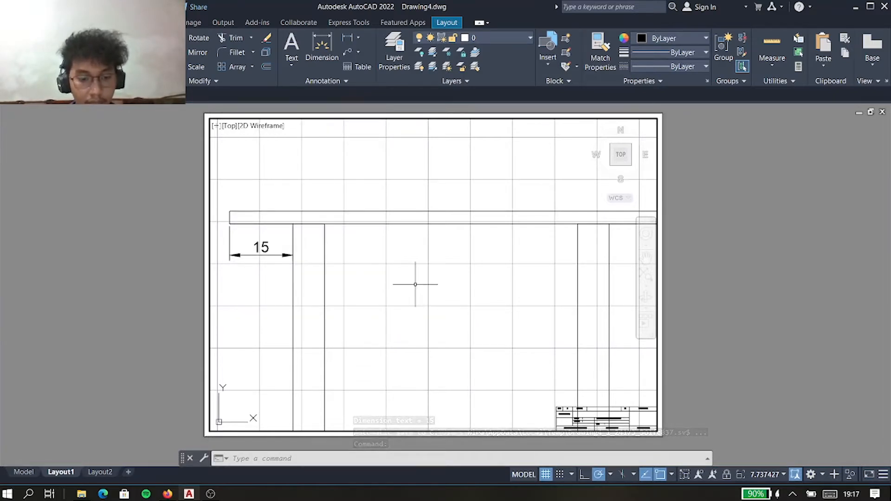
text(ERAS)
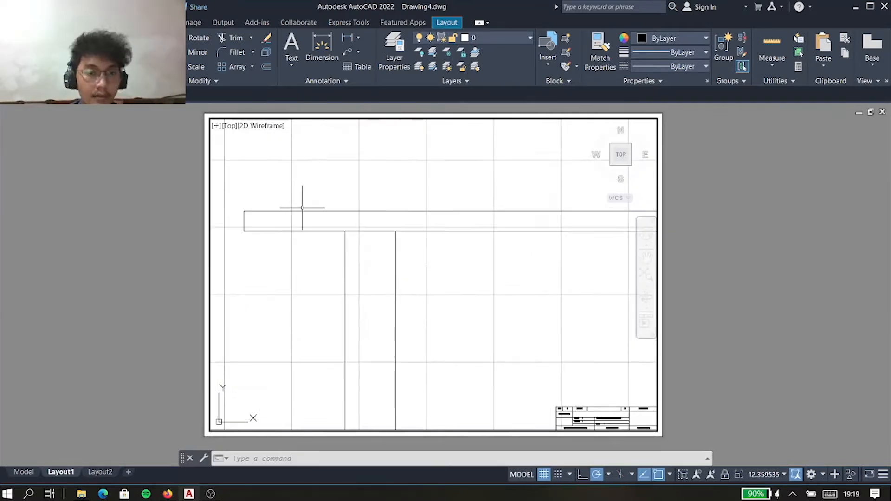
Start the Polyline command for drawing above the tabletop.
text(PO)
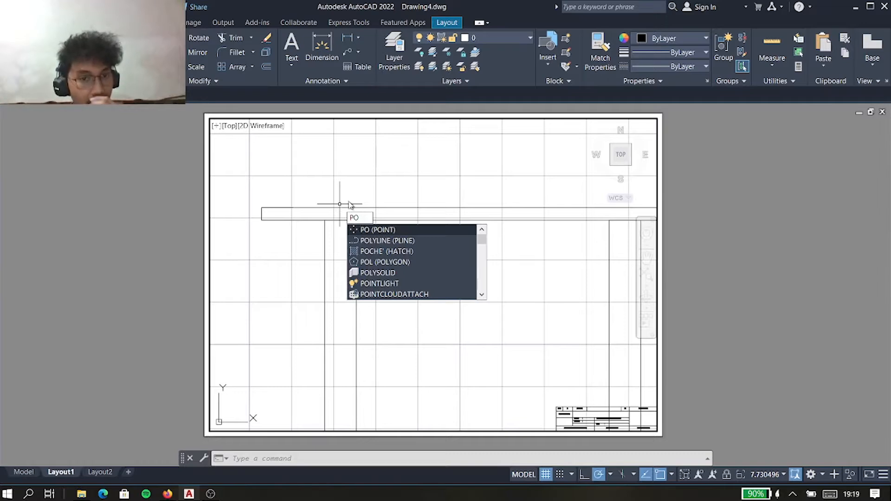
click(452, 239)
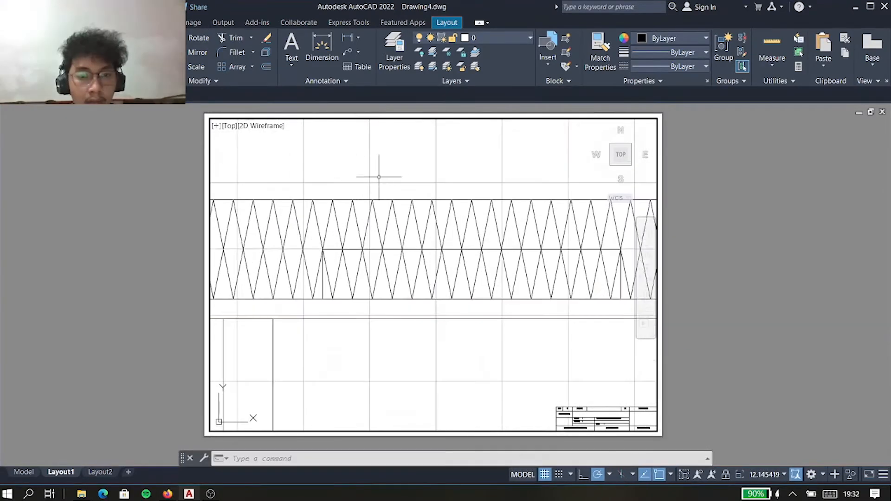
Trim away the zigzag lines inside the small inner rectangle at the base of the latticed panel.
scroll(442, 159, down, 2)
middle_drag(454, 160, 395, 265)
text(lrim)
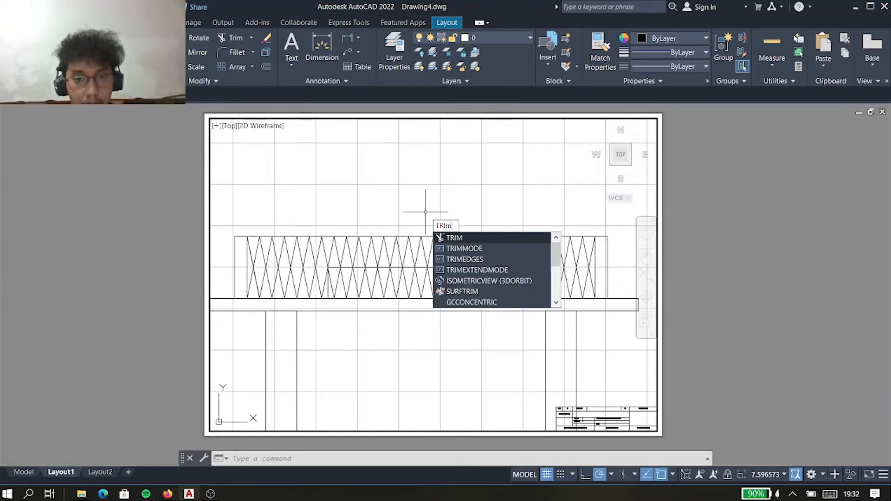
click(471, 236)
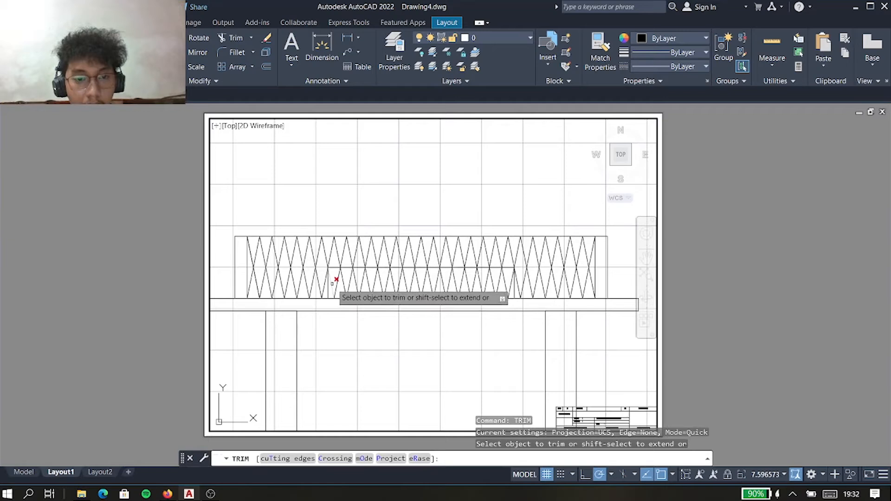
scroll(346, 283, up, 2)
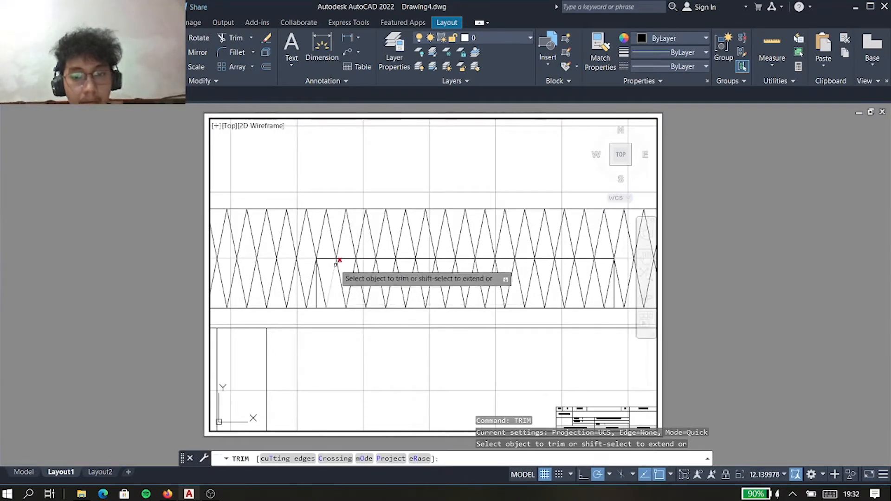
click(353, 285)
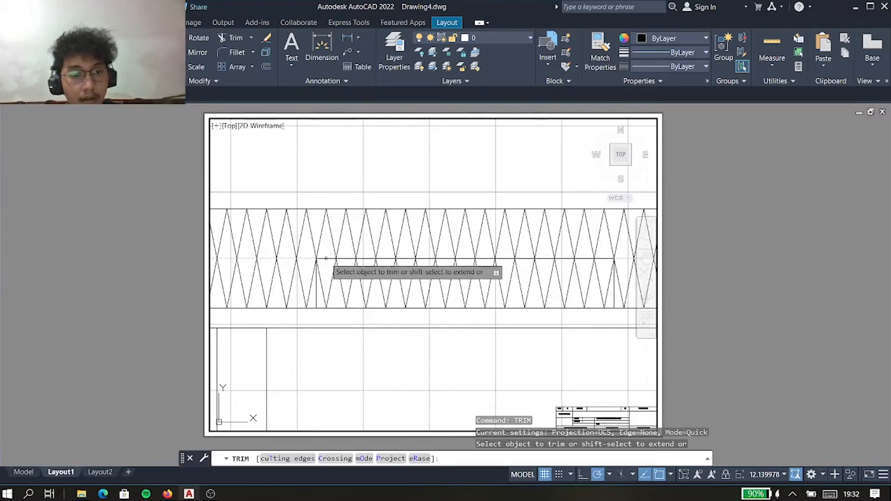
scroll(311, 278, up, 2)
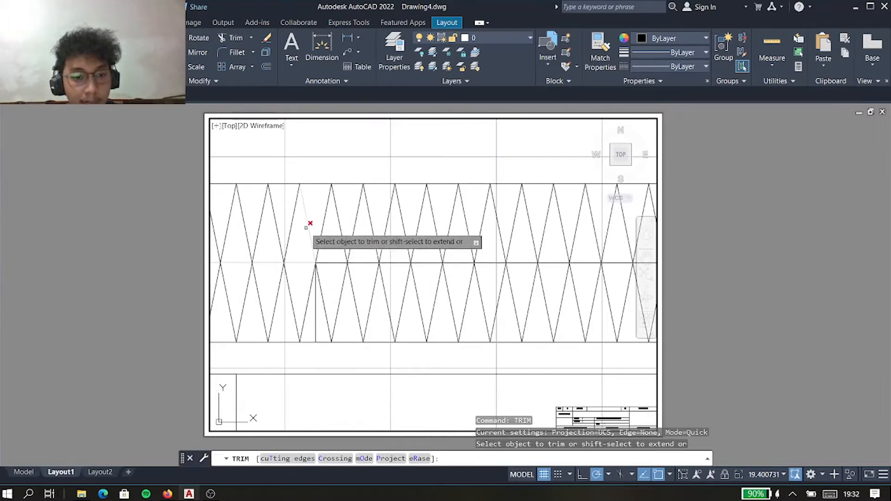
click(324, 304)
click(339, 302)
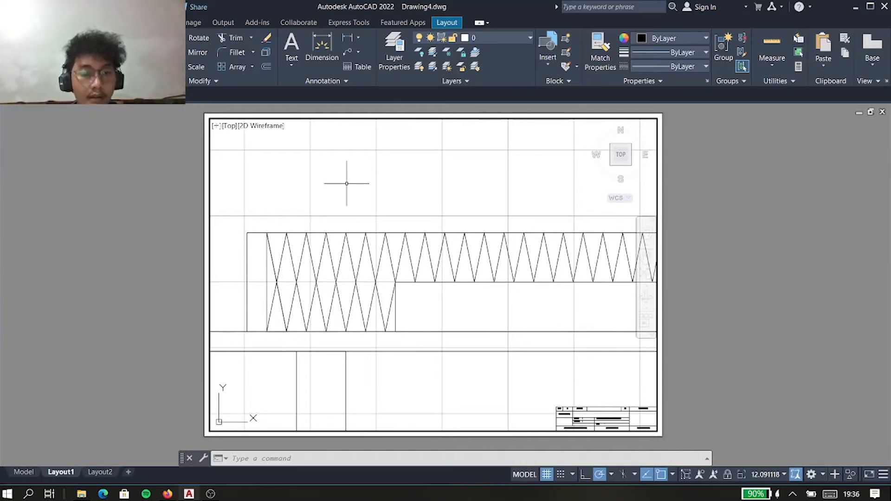
Group the zigzag polylines of the latticed panel above the tabletop into one object.
text(GRo)
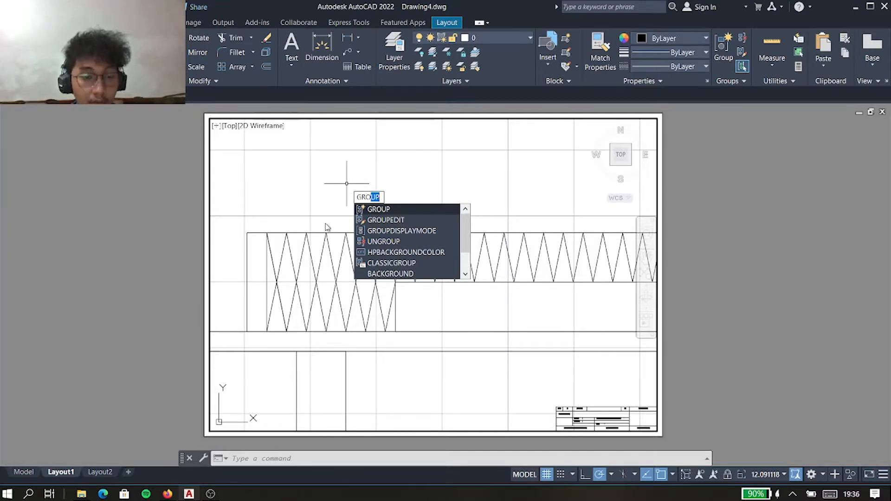
click(387, 209)
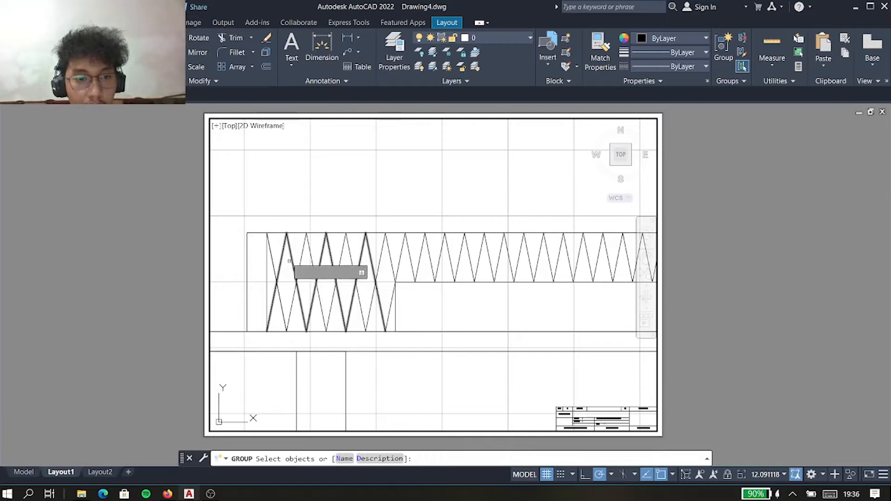
click(269, 245)
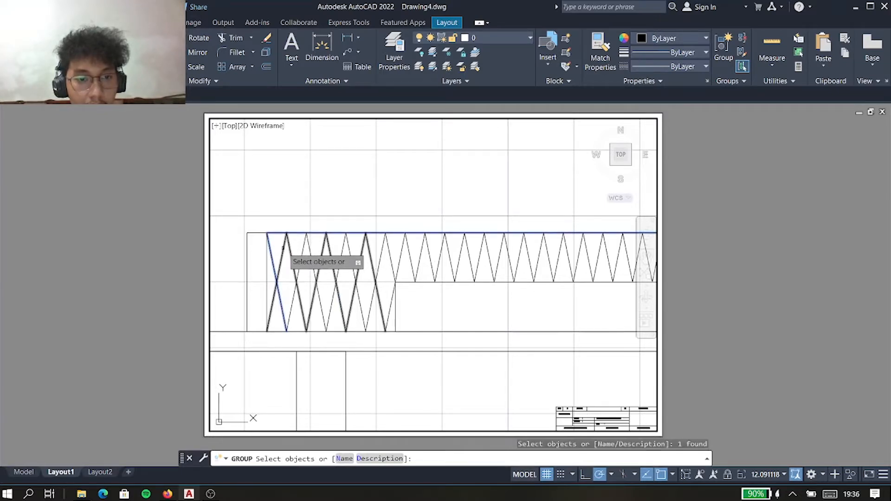
click(283, 247)
click(301, 251)
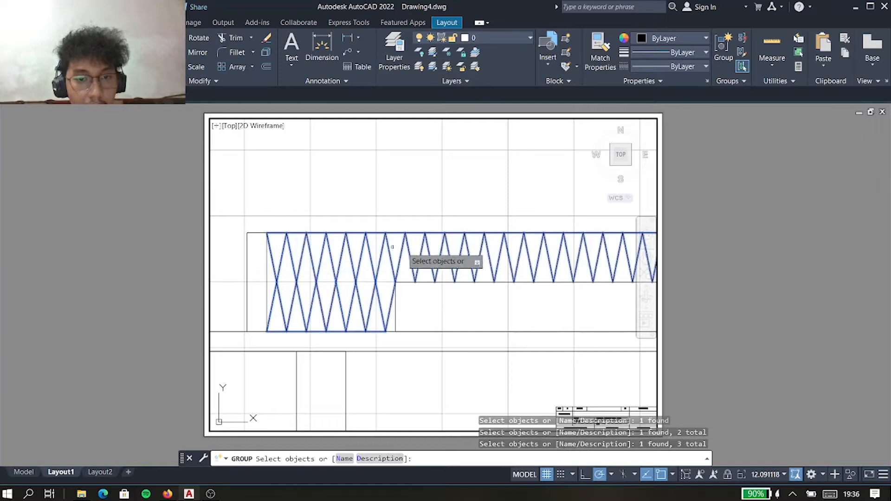
middle_drag(488, 252, 326, 270)
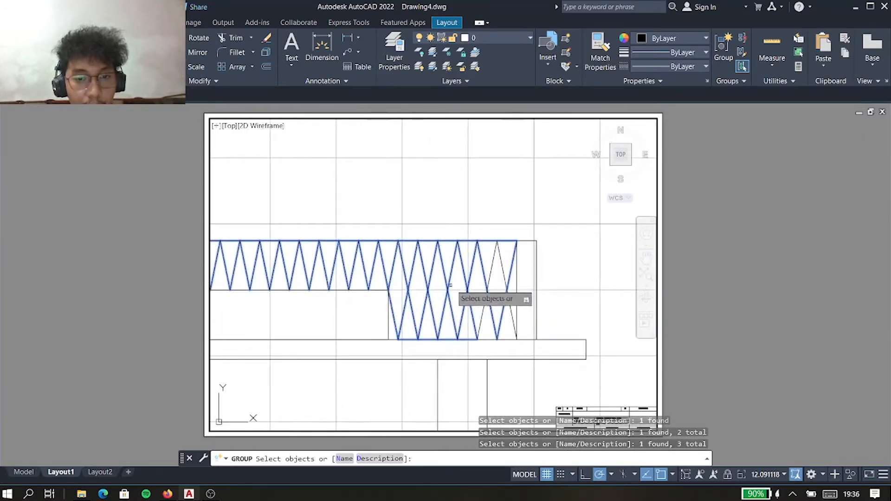
key(Return)
scroll(464, 235, down, 4)
scroll(436, 243, down, 1)
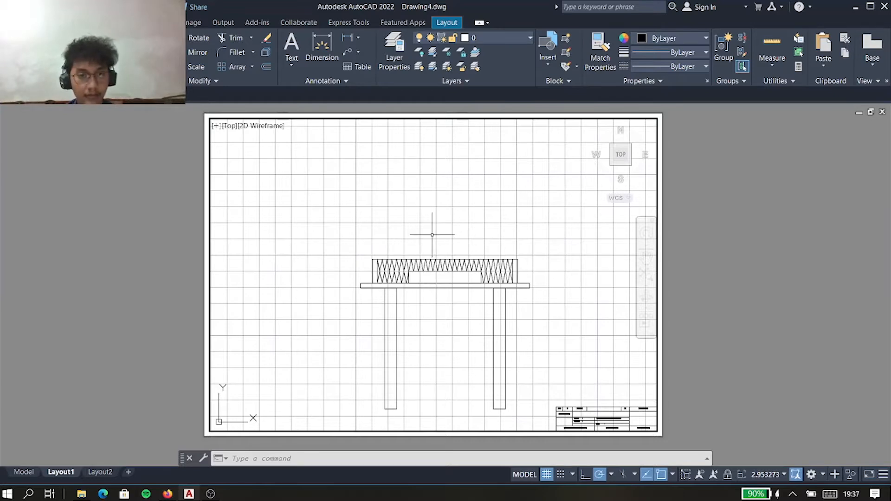
Start the Construction Line command for drawing guides through the table.
text(XL)
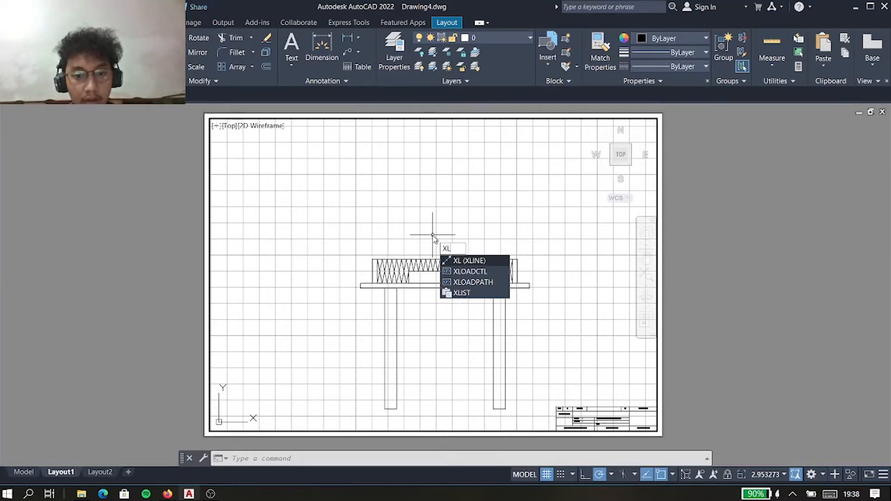
key(Return)
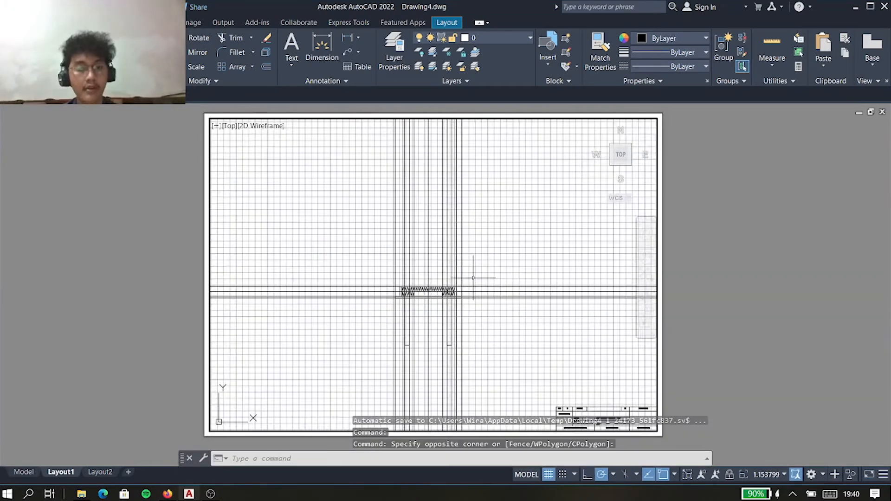
Delete the vertical construction line running through the middle of the table.
scroll(473, 277, up, 3)
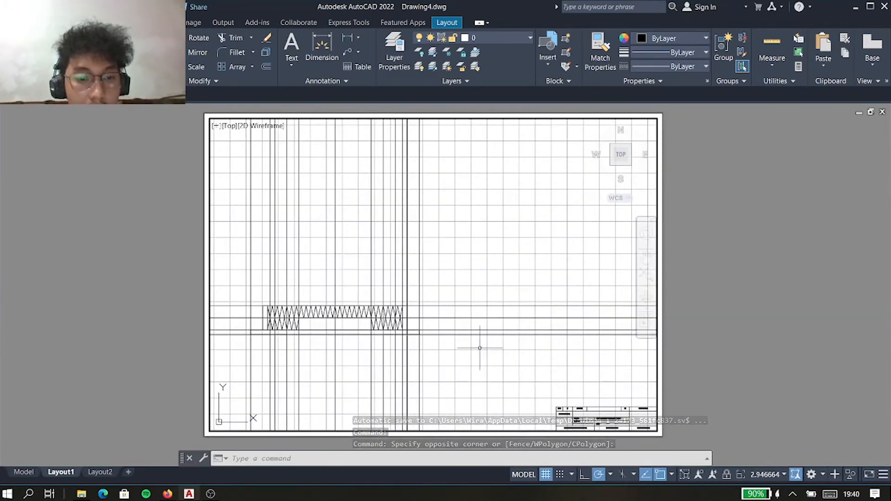
middle_drag(478, 349, 488, 279)
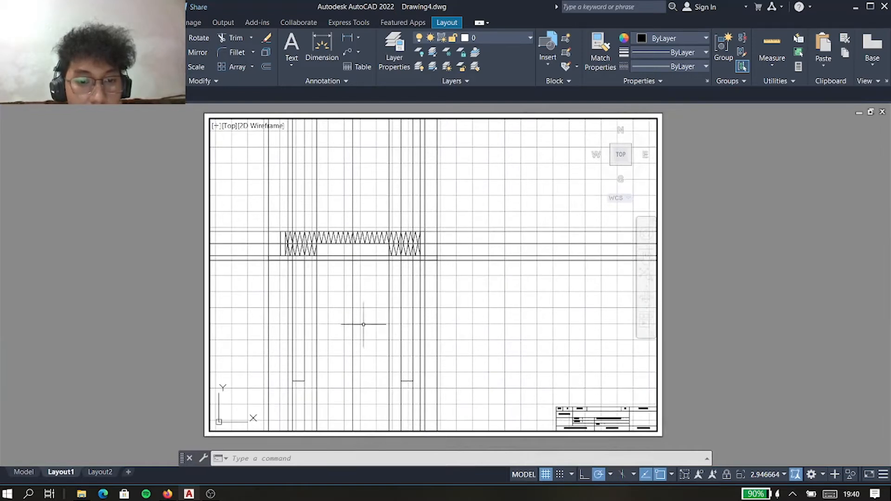
click(352, 290)
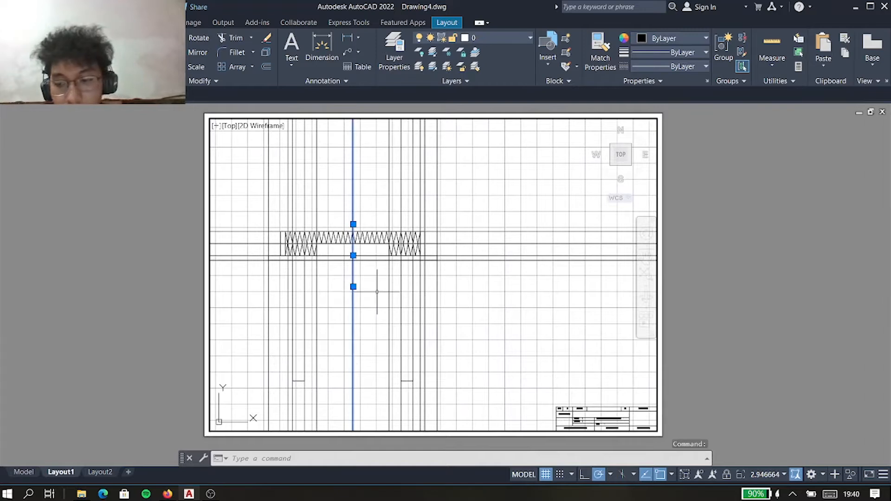
key(Delete)
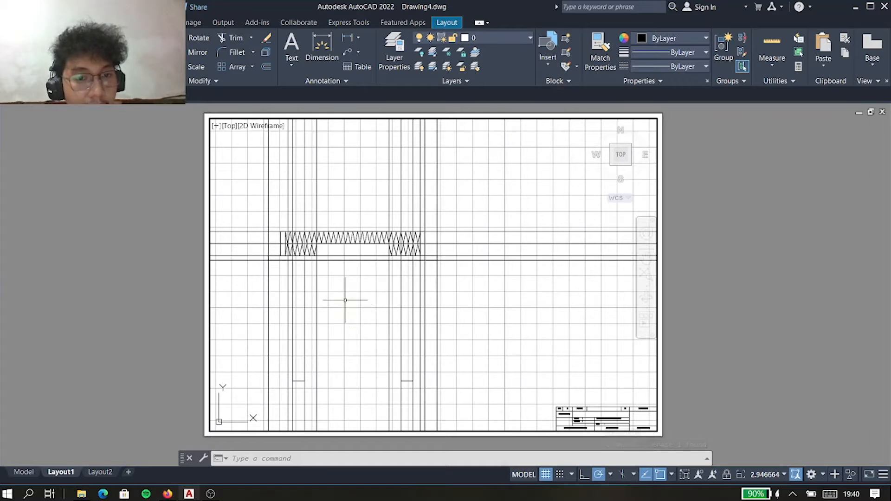
middle_drag(344, 300, 409, 290)
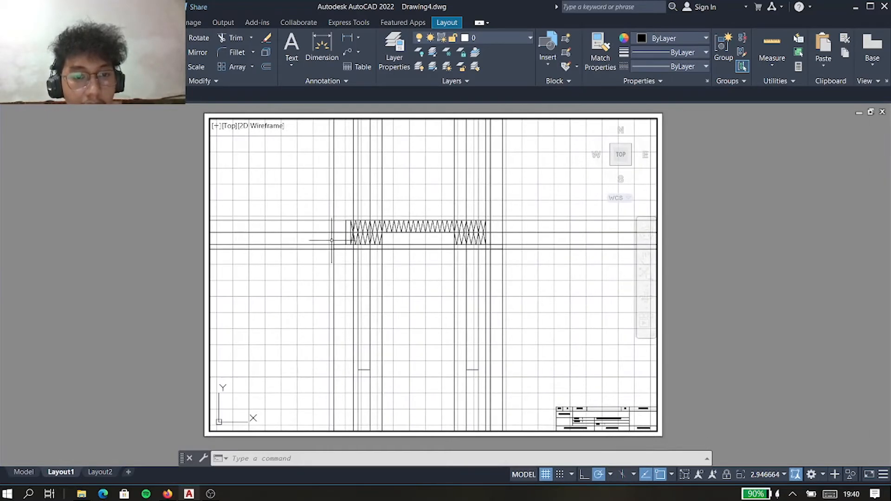
scroll(333, 242, up, 4)
scroll(332, 241, down, 2)
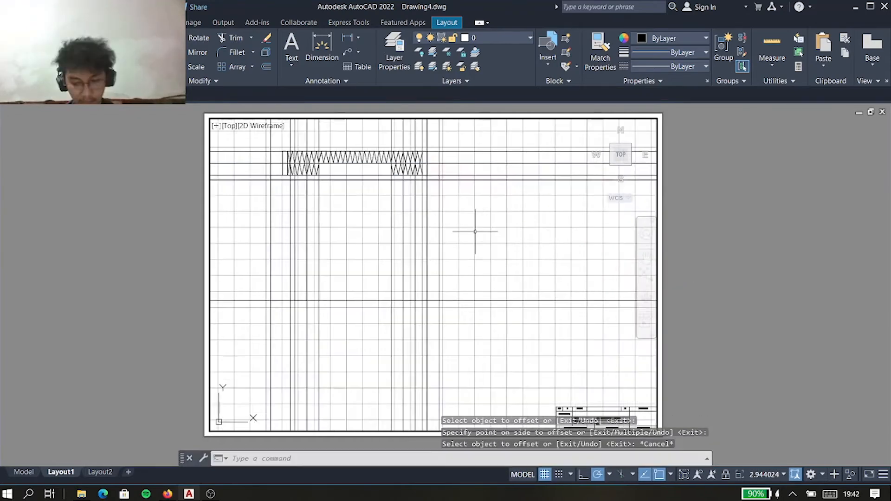
click(320, 200)
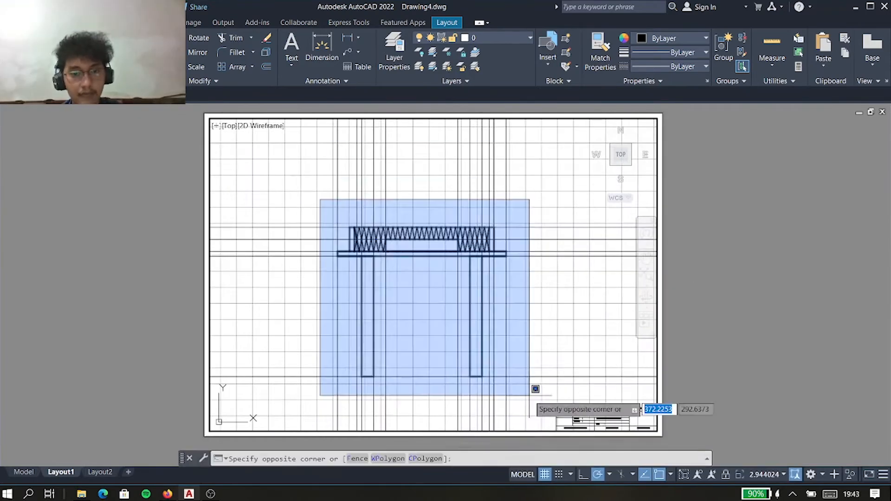
click(535, 389)
key(Delete)
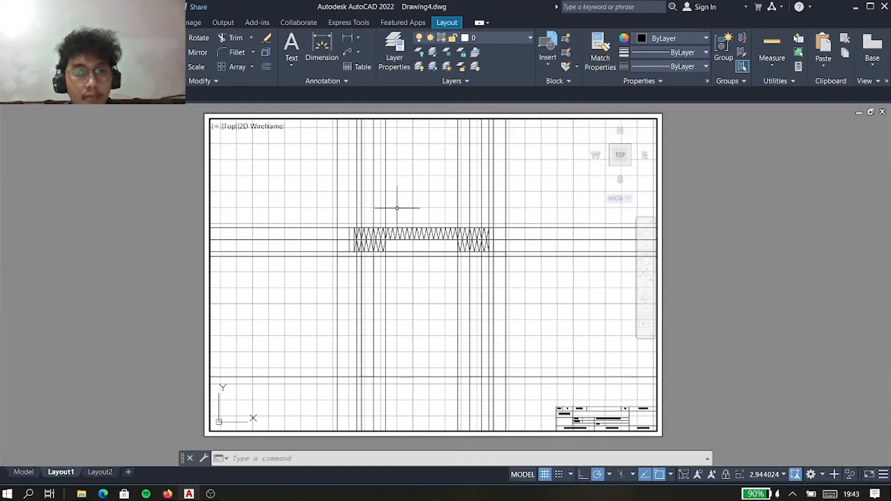
Select the whole table, without the construction lines, and open the layer manager.
click(331, 187)
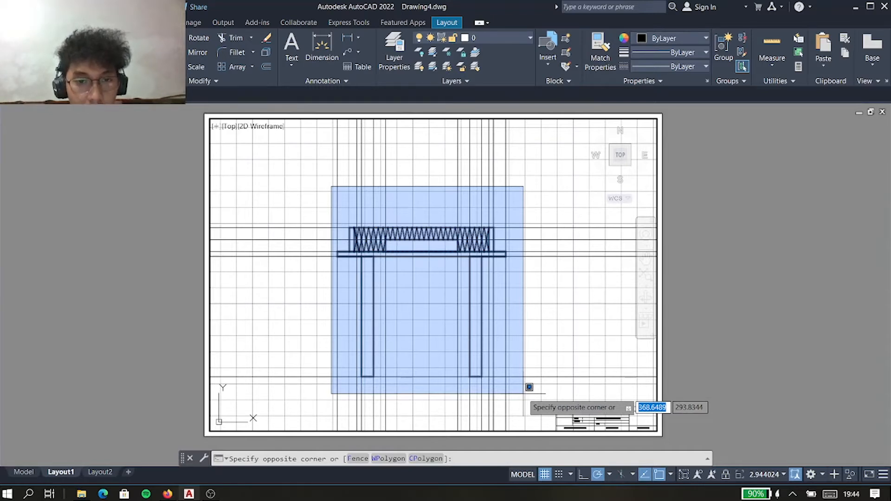
click(519, 392)
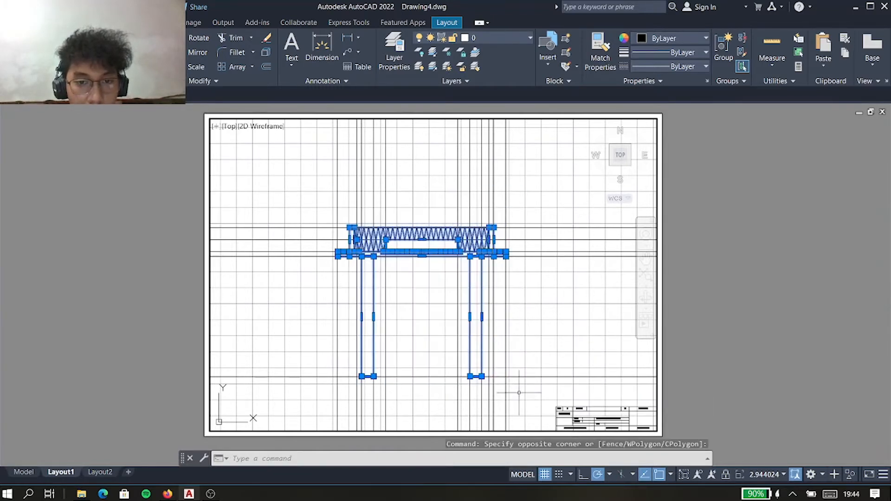
text(LAY)
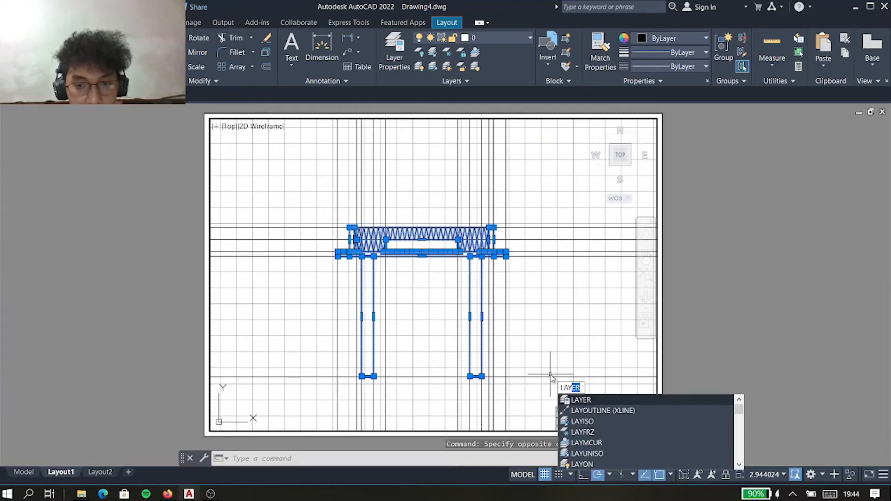
key(Return)
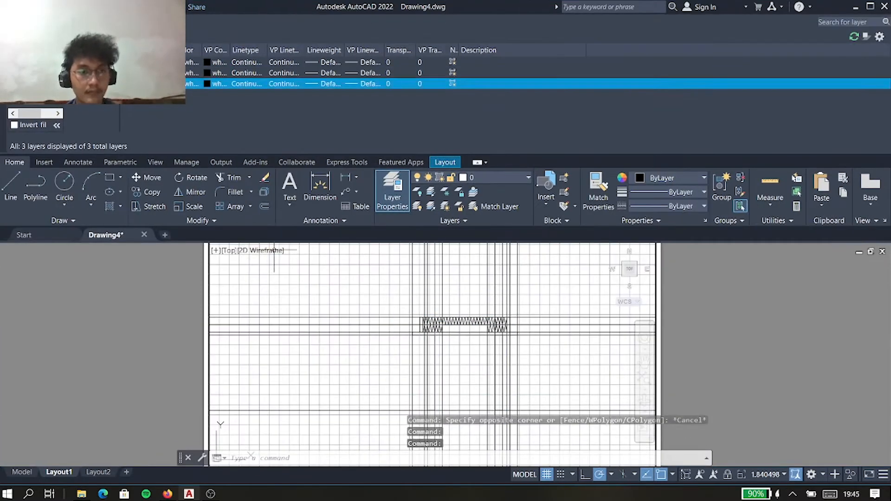
Select the whole table to check which layer it is on, and clear the selection.
scroll(467, 225, up, 3)
scroll(353, 223, up, 2)
text(LAYER)
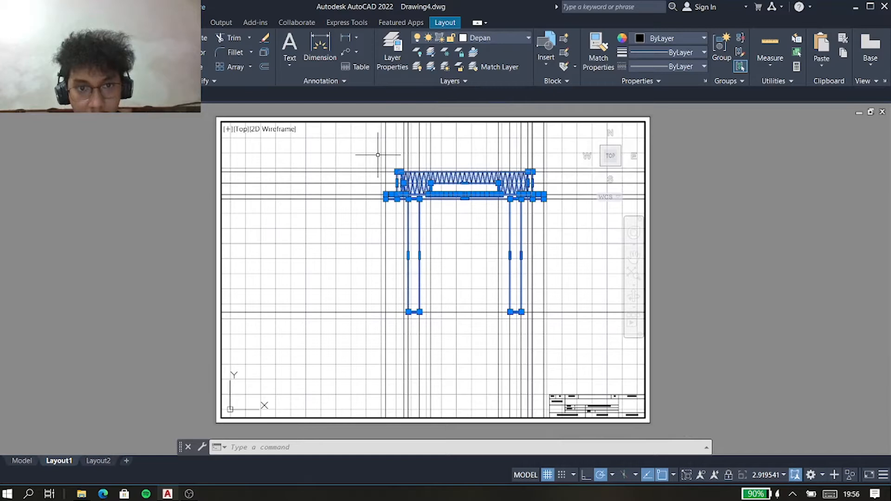
click(378, 154)
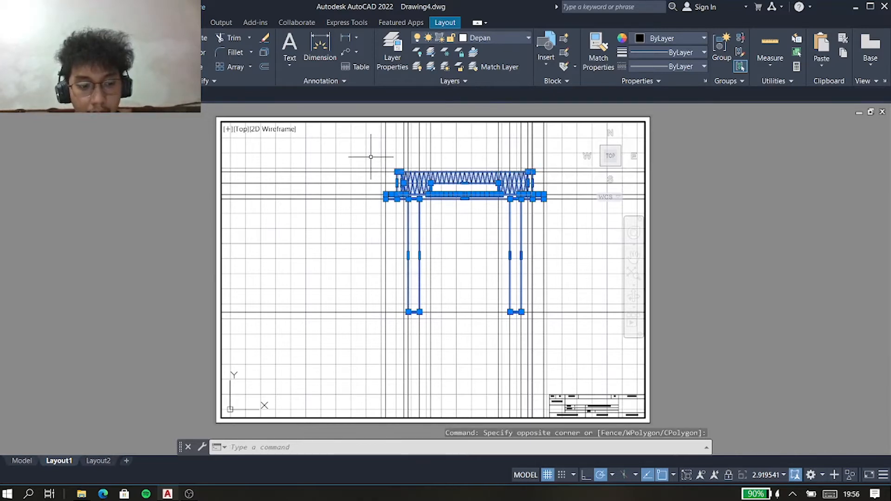
key(Escape)
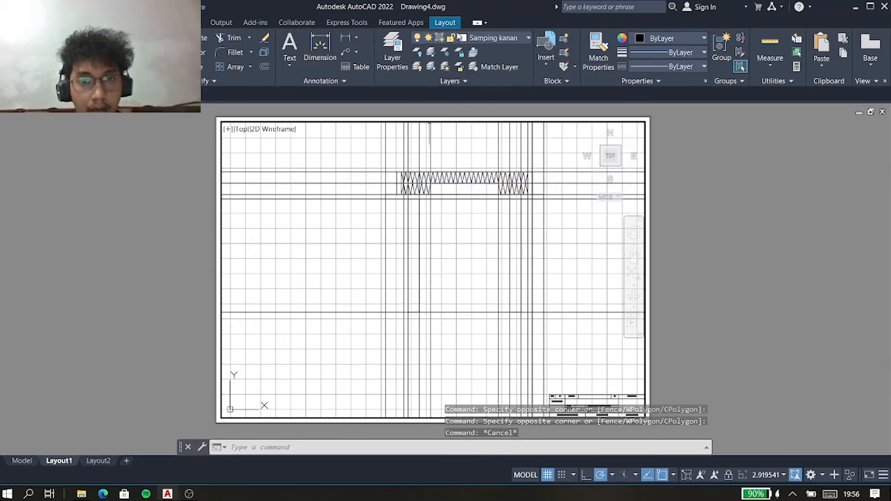
Make Depan the current layer and select the latticed panel's zigzag group.
click(490, 41)
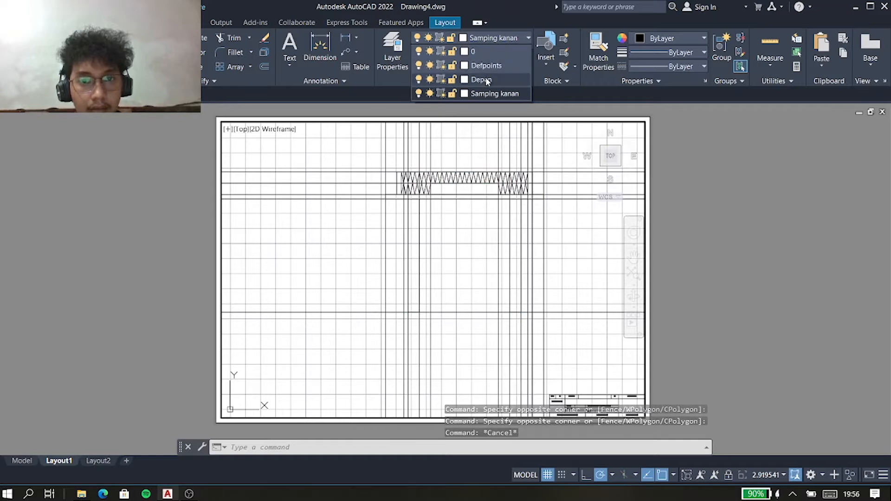
click(486, 76)
click(443, 179)
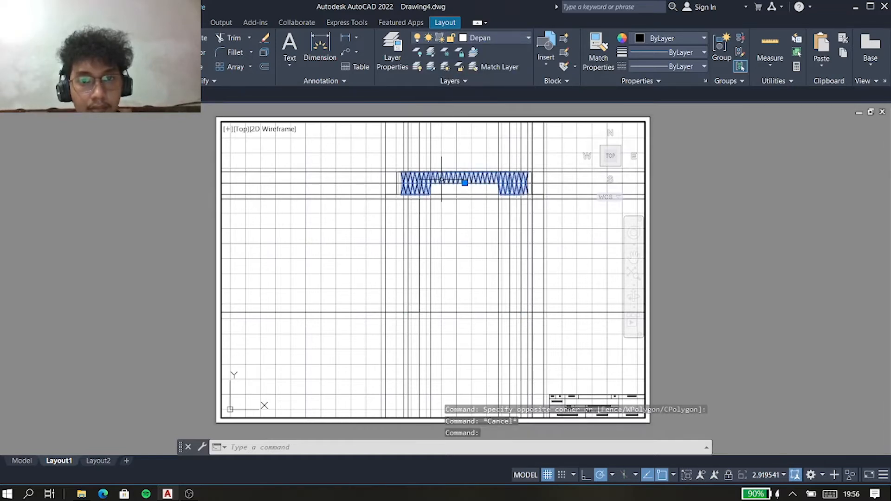
click(470, 135)
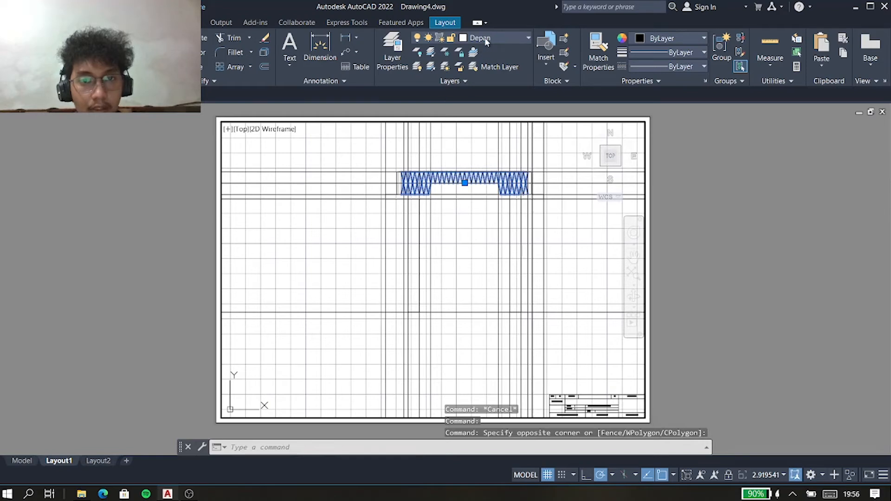
Turn off the current Depan layer to hide the table, and reopen the layer choices to switch it back on.
click(417, 41)
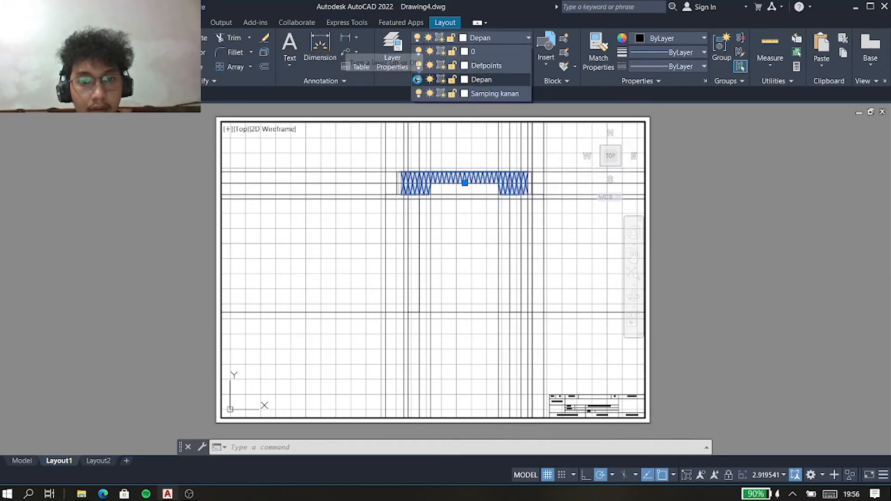
click(418, 79)
click(420, 226)
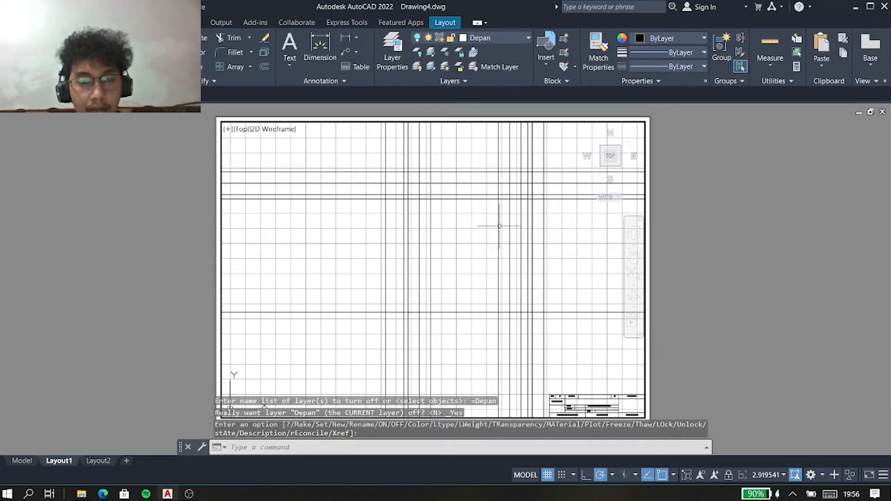
click(418, 37)
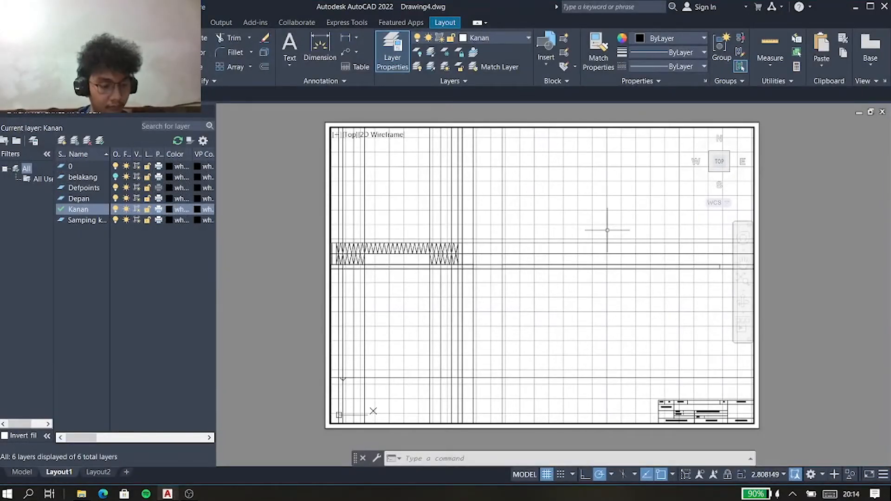
scroll(591, 272, up, 2)
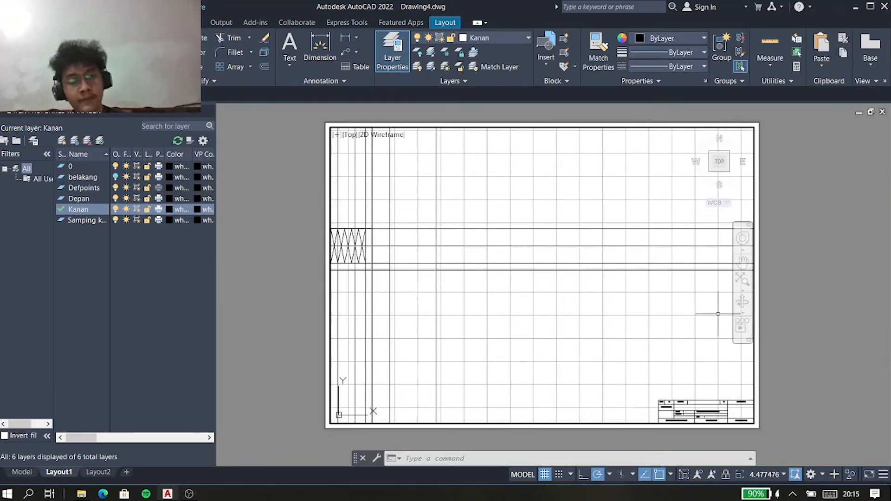
scroll(597, 233, down, 4)
scroll(581, 324, up, 8)
text(rec)
key(Return)
click(573, 250)
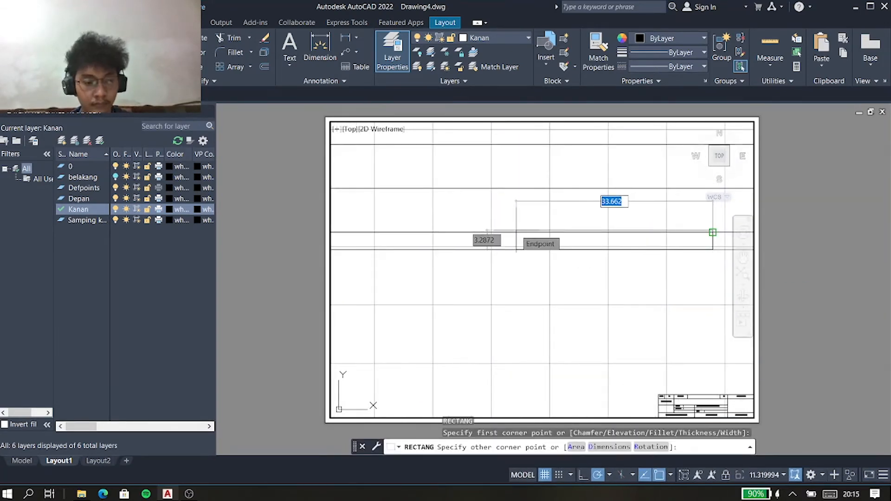
key(Escape)
Draw a 15 by 3 rectangle between the two tabletop construction lines, starting at the lower end of the short vertical line.
scroll(610, 267, down, 4)
scroll(506, 258, down, 4)
scroll(520, 241, up, 2)
text(rec)
key(Return)
scroll(606, 249, up, 4)
click(555, 294)
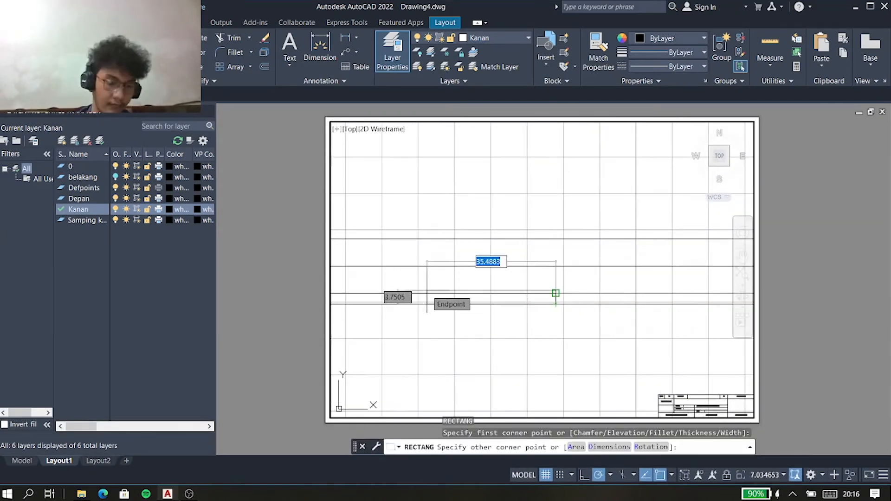
key(Return)
text(@15,3)
key(Return)
scroll(576, 330, down, 3)
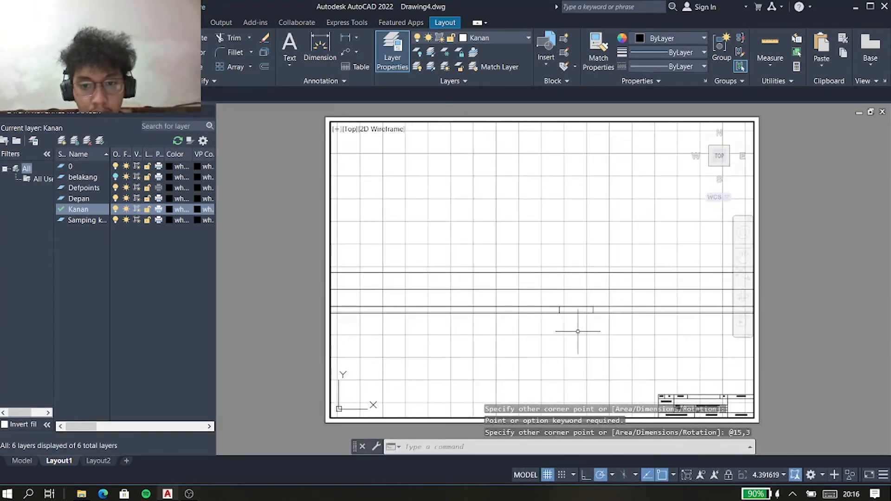
Move the 15 by 3 rectangle left so that its right edge lies on the short vertical line.
scroll(578, 311, up, 5)
click(528, 304)
text(mov)
key(Return)
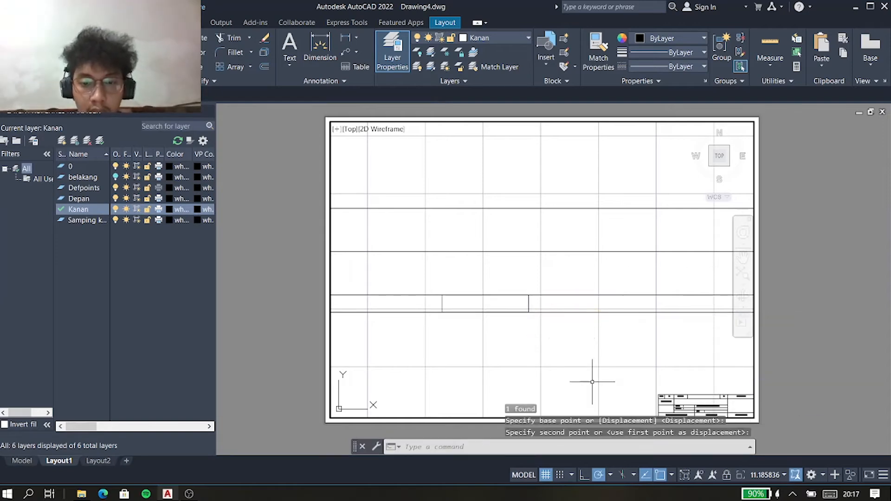
scroll(618, 362, down, 5)
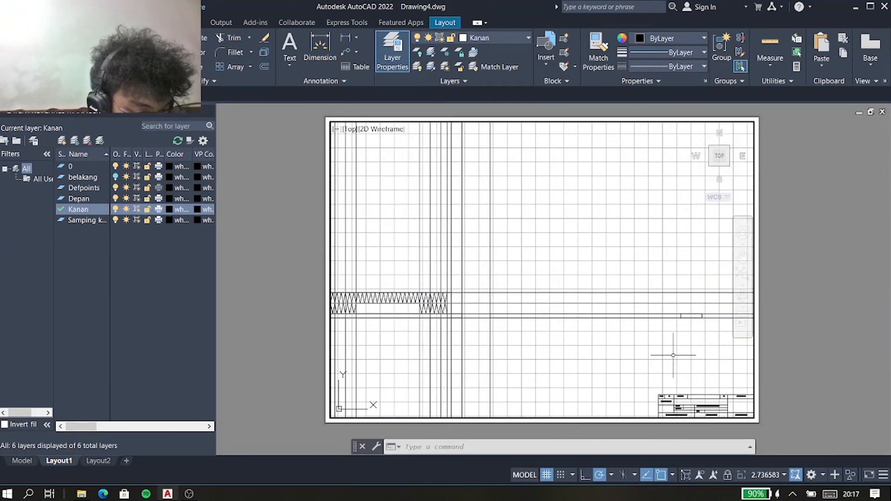
Draw a horizontal line 30 units long on the upper tabletop construction line, left of the 15 by 3 rectangle.
text(line)
key(Return)
scroll(622, 314, up, 2)
click(581, 314)
text(30)
key(Return)
key(Return)
Move the 30-unit line left by half its length, from its midpoint to its left endpoint.
click(618, 313)
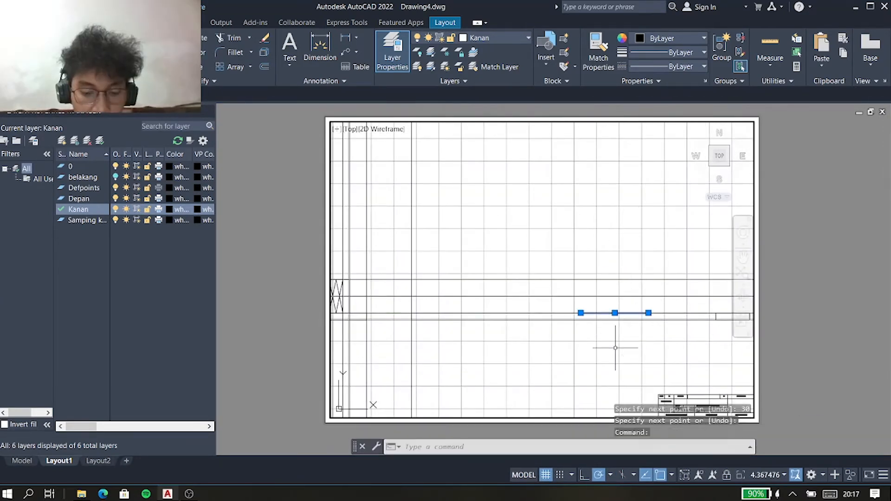
text(mov)
key(Return)
click(615, 313)
click(581, 314)
text(pol)
key(Return)
text(3)
key(Return)
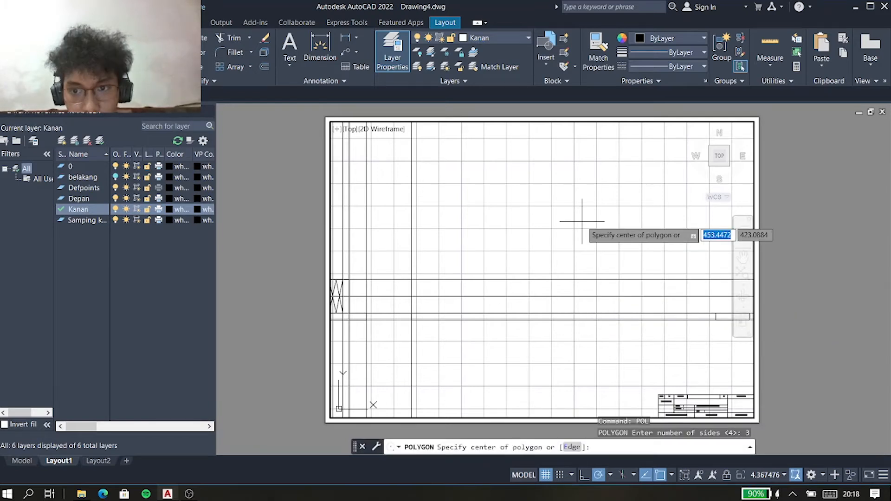
click(581, 313)
text(c)
key(Return)
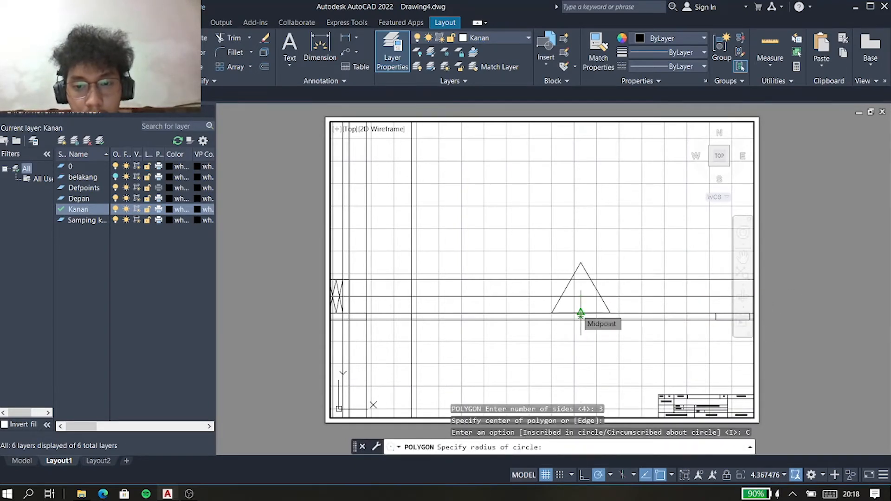
key(Escape)
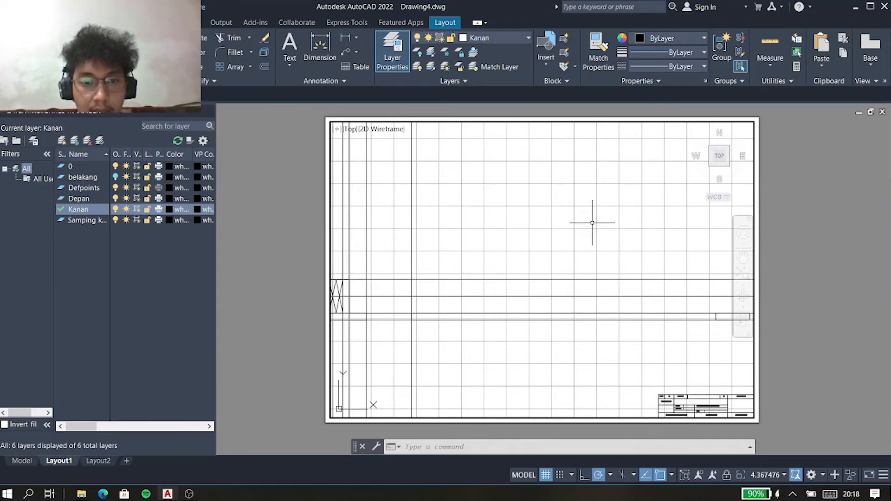
Draw a three-sided polygon circumscribed about a circle, centred on the upper panel construction line with its base on the tabletop line.
mouse_move(575, 225)
middle_down()
mouse_move(639, 223)
mouse_move(563, 209)
mouse_move(507, 219)
middle_up()
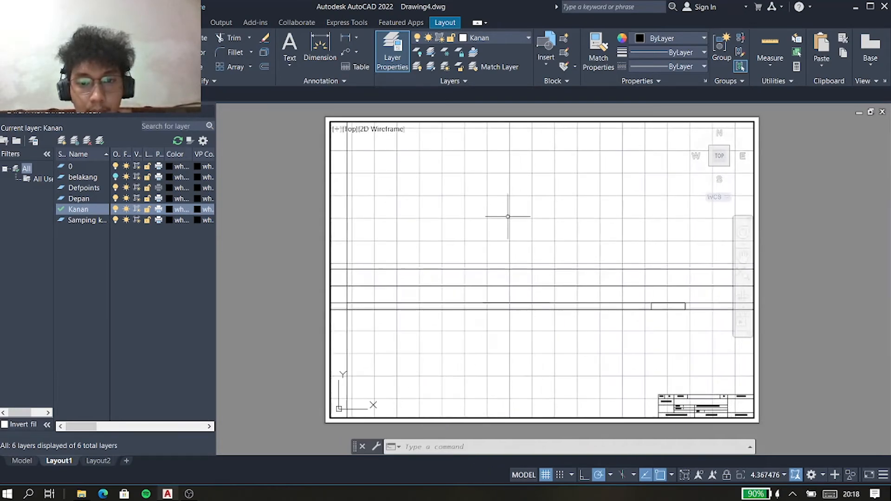
scroll(536, 255, down, 3)
text(pol)
key(Return)
text(3)
key(Return)
scroll(565, 242, up, 6)
click(532, 228)
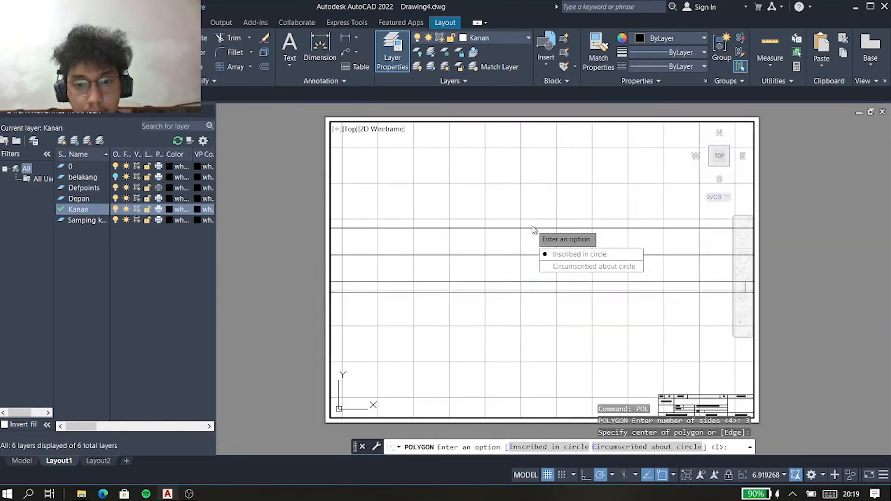
text(C)
key(Return)
click(531, 283)
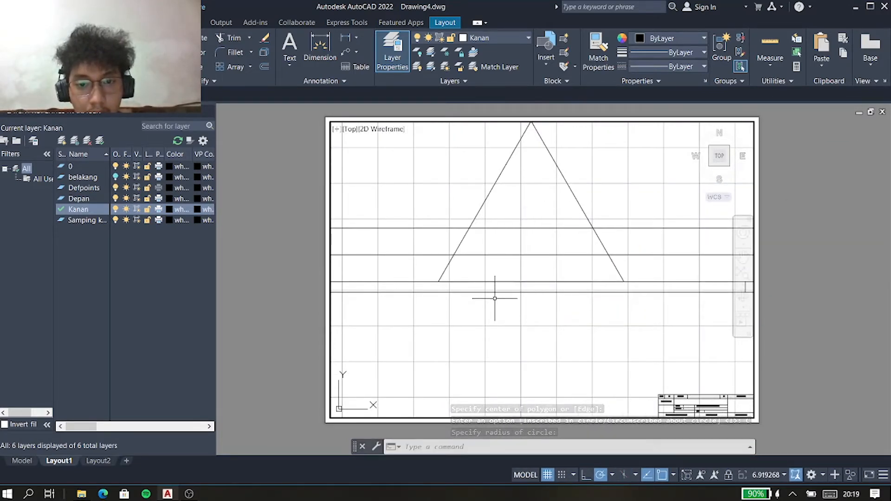
Scale the triangle down about its lower right corner, keeping its base on the tabletop line.
scroll(497, 298, down, 6)
scroll(502, 295, up, 3)
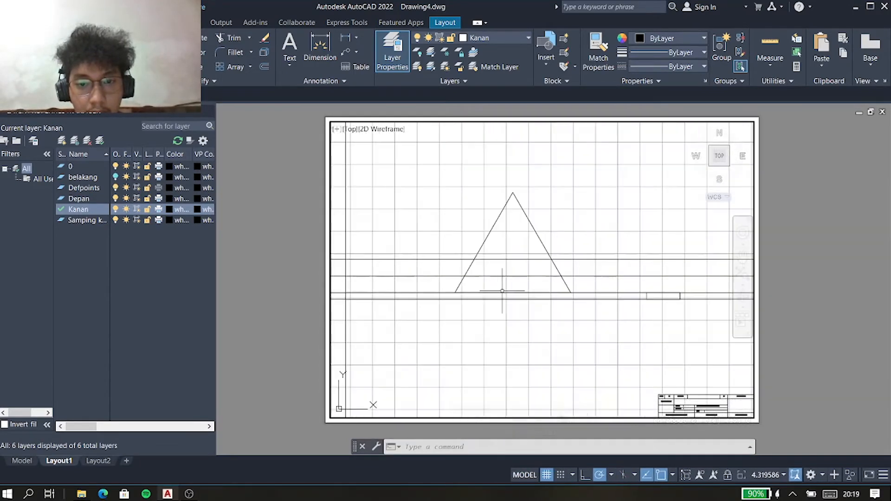
click(532, 223)
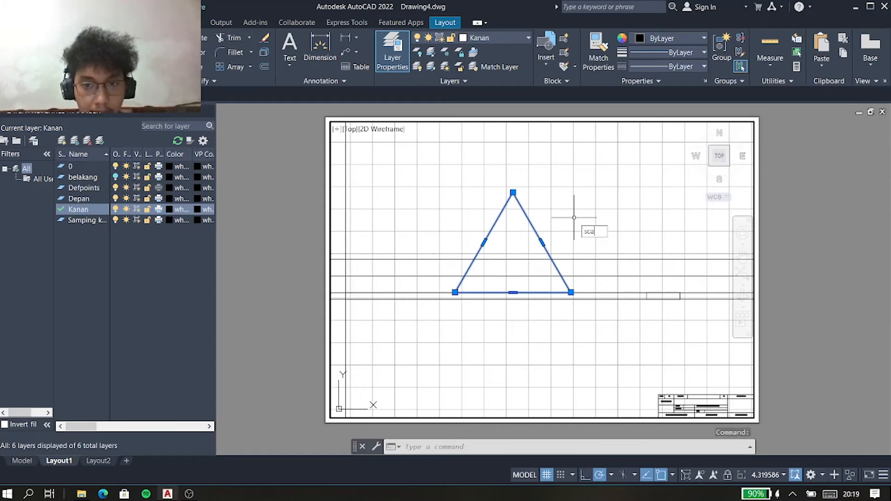
key(Return)
click(571, 292)
click(539, 282)
text(sca)
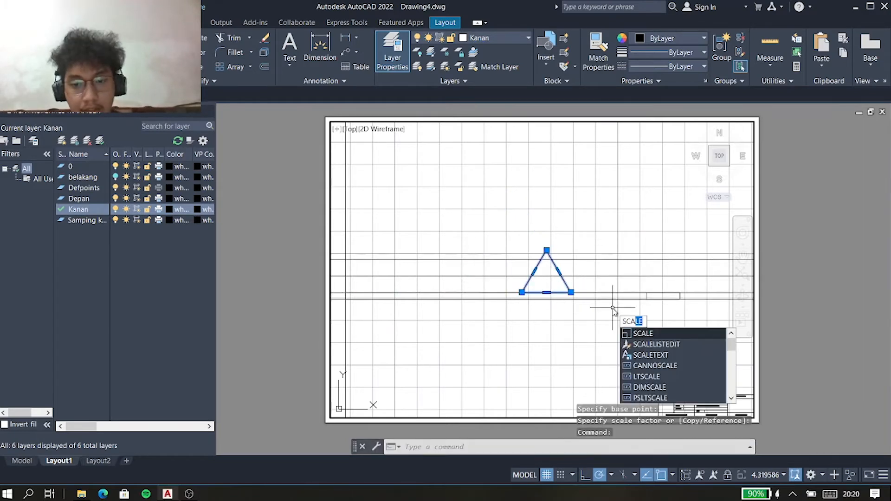
key(Escape)
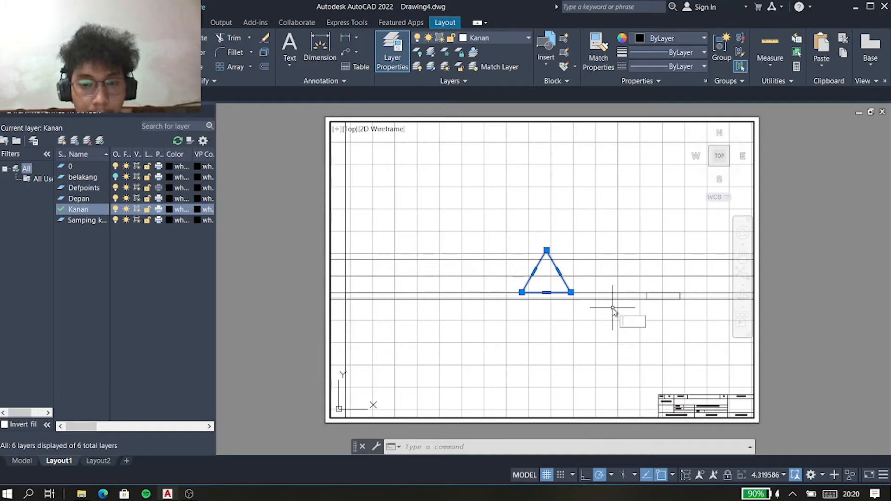
key(Escape)
Select the scaled-down triangle standing on the tabletop line.
scroll(613, 308, down, 5)
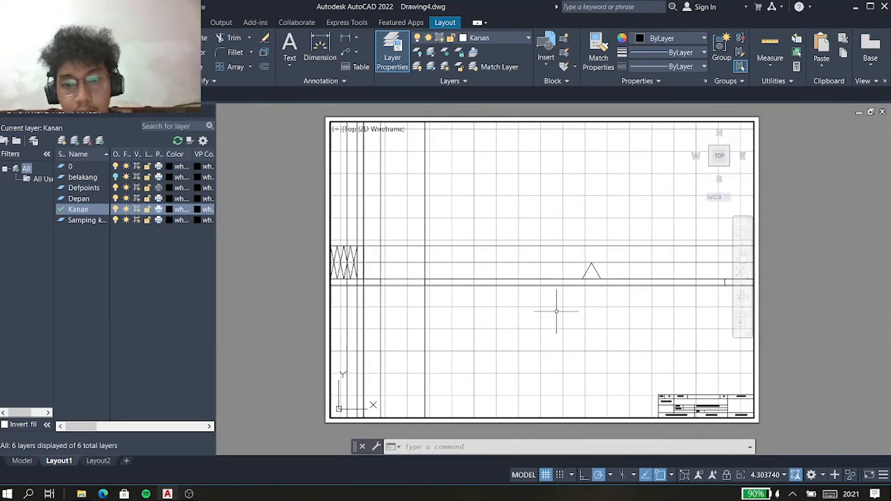
scroll(616, 308, up, 2)
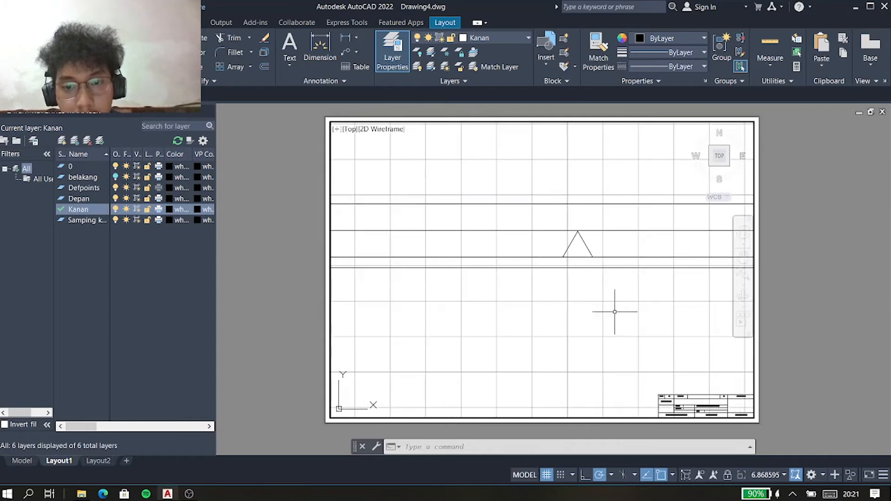
click(587, 245)
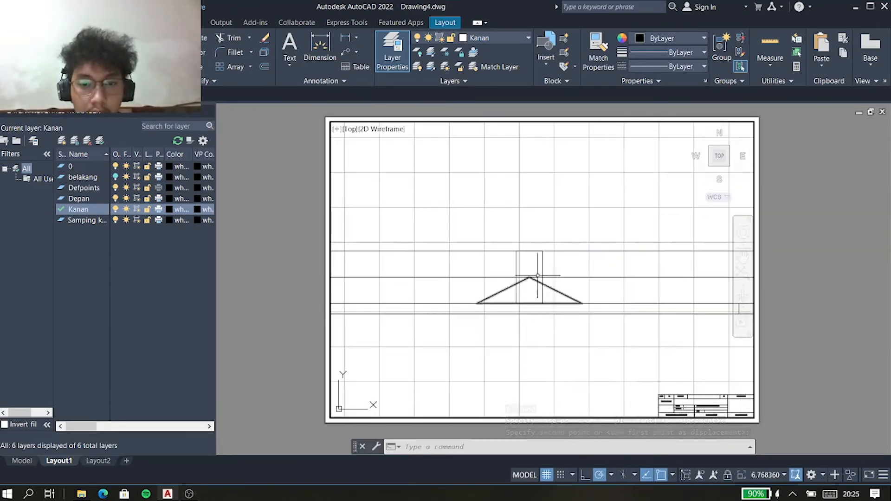
Turn off layer 0 to hide the construction lines around the post and its triangular support.
scroll(532, 286, up, 2)
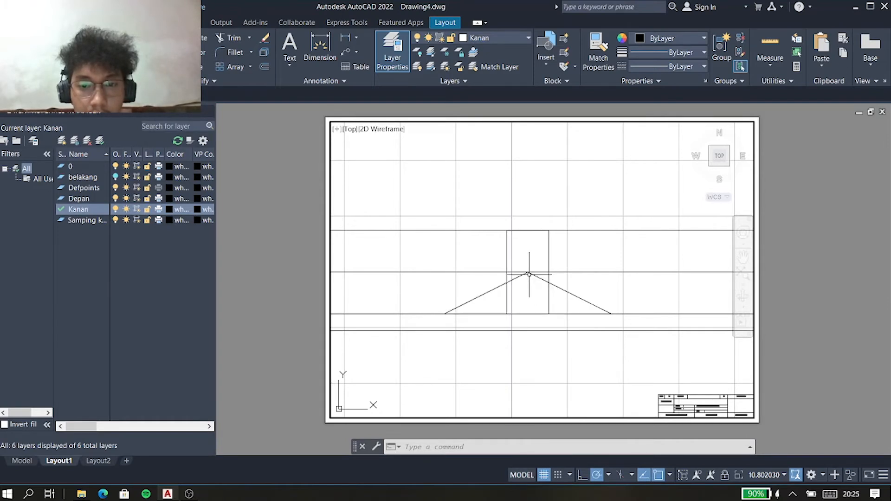
scroll(532, 272, up, 2)
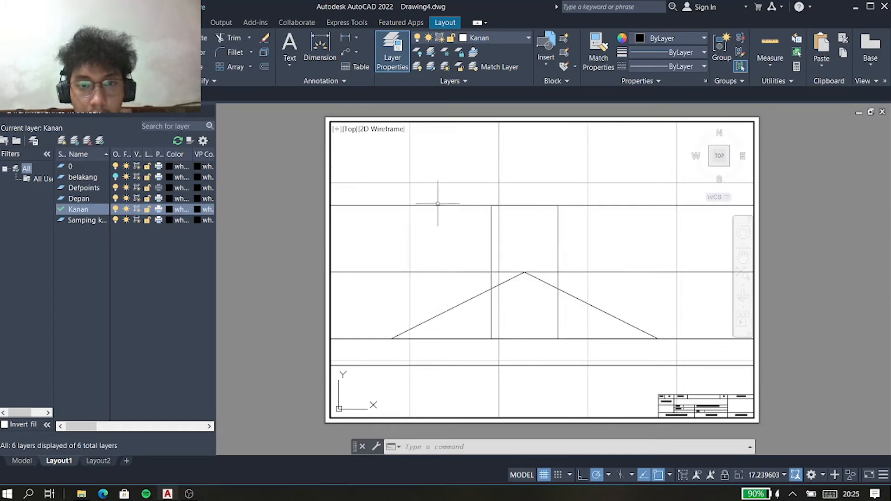
click(482, 41)
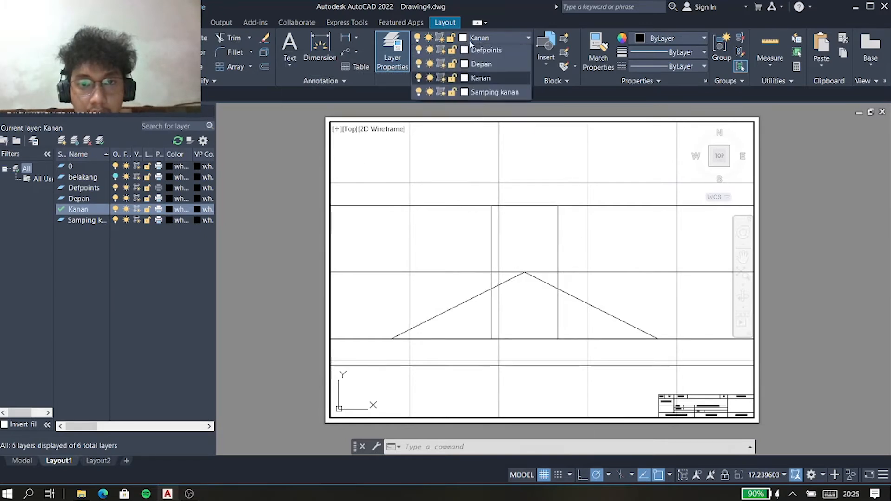
click(419, 51)
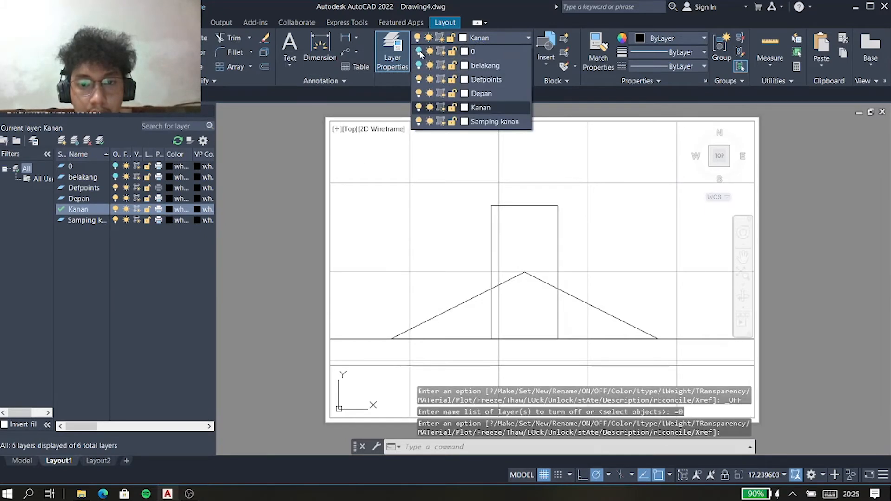
click(506, 282)
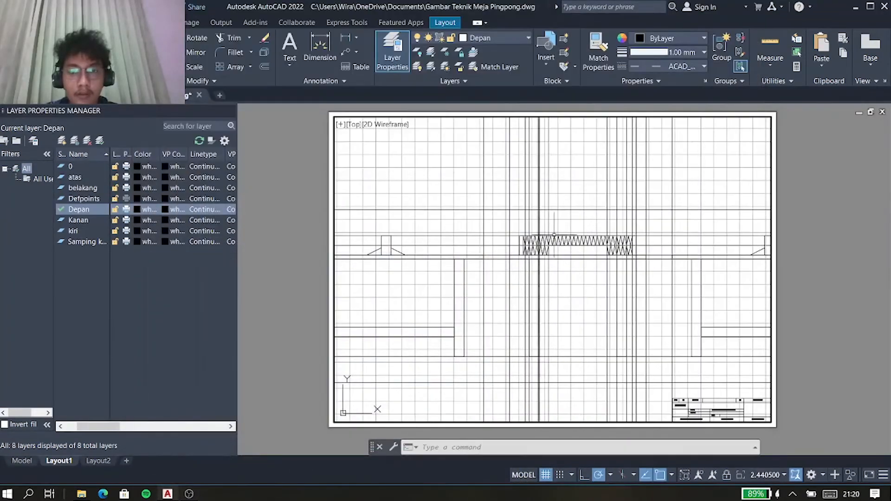
Examine the latticed panel and both ends of the tabletop rectangle in the front view.
scroll(548, 253, up, 2)
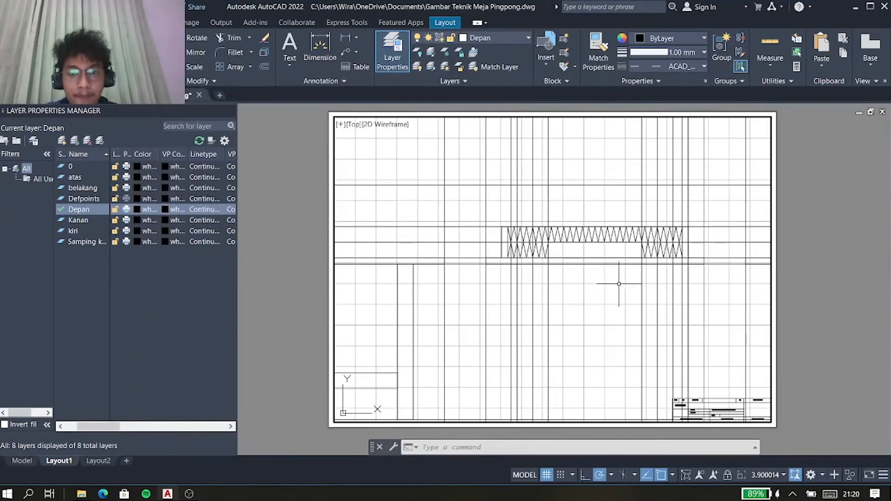
middle_drag(613, 292, 588, 297)
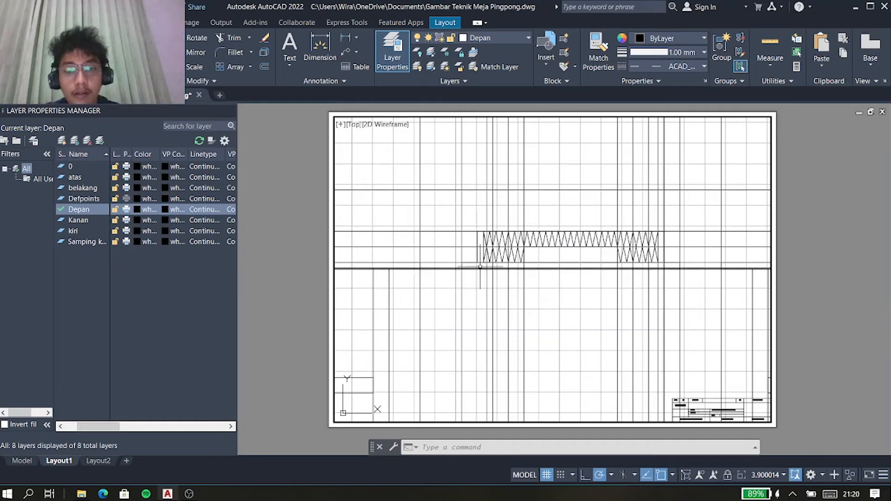
scroll(475, 280, up, 2)
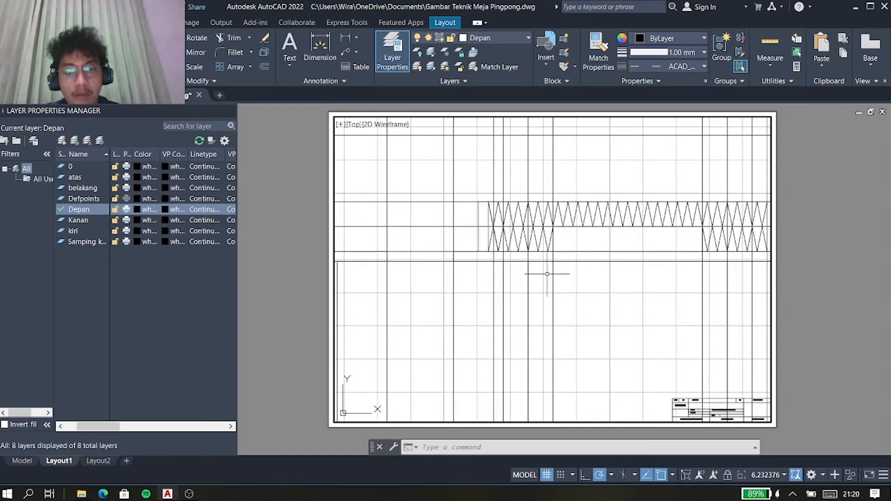
scroll(549, 275, down, 2)
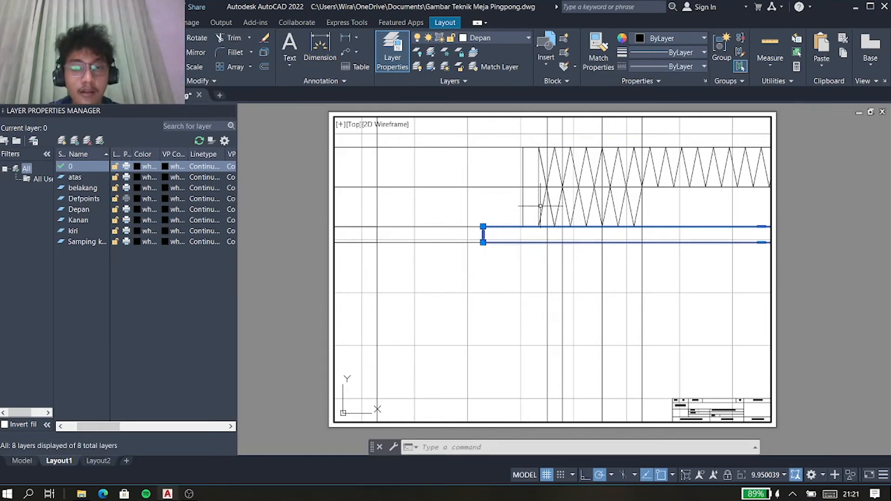
scroll(483, 235, down, 3)
scroll(551, 259, down, 3)
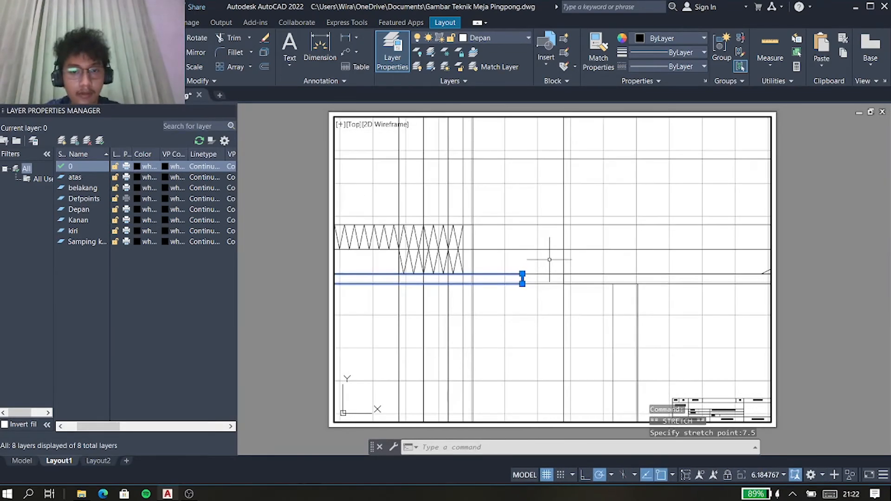
mouse_move(524, 284)
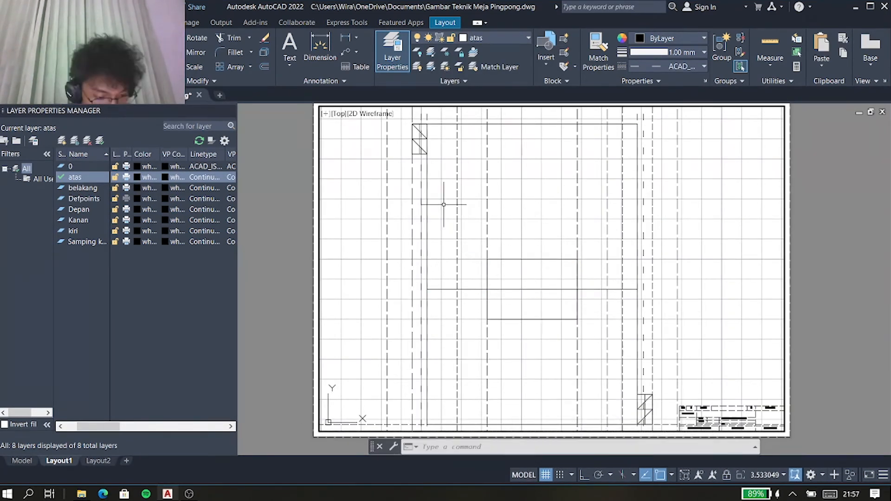
Inspect the lower right corner of the top view, where the diagonal-braced bracket meets the tabletop.
click(479, 65)
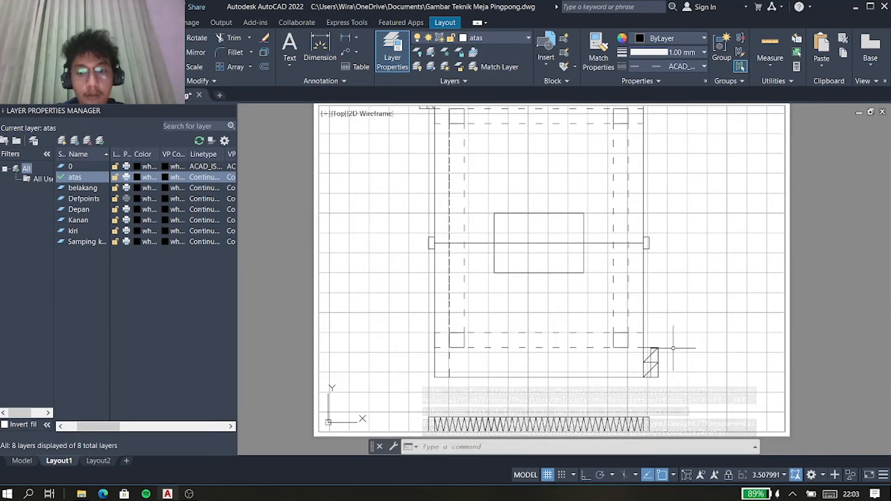
scroll(676, 345, up, 2)
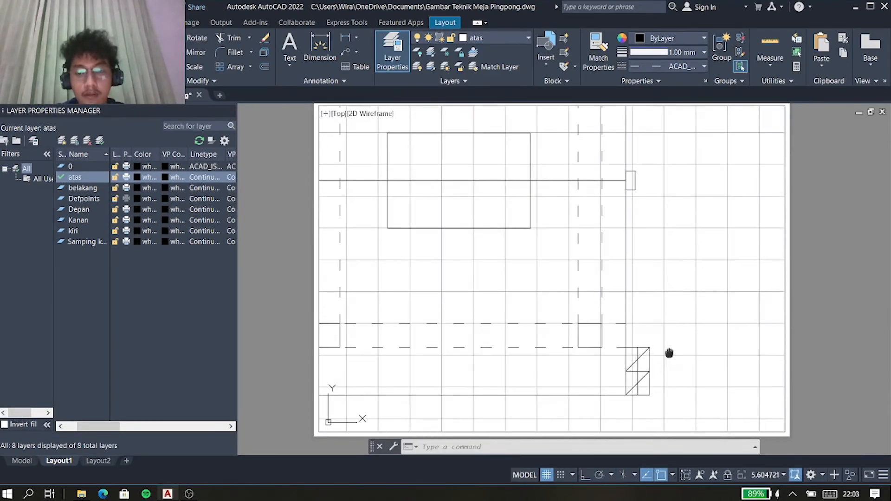
middle_drag(669, 353, 645, 274)
scroll(645, 292, up, 2)
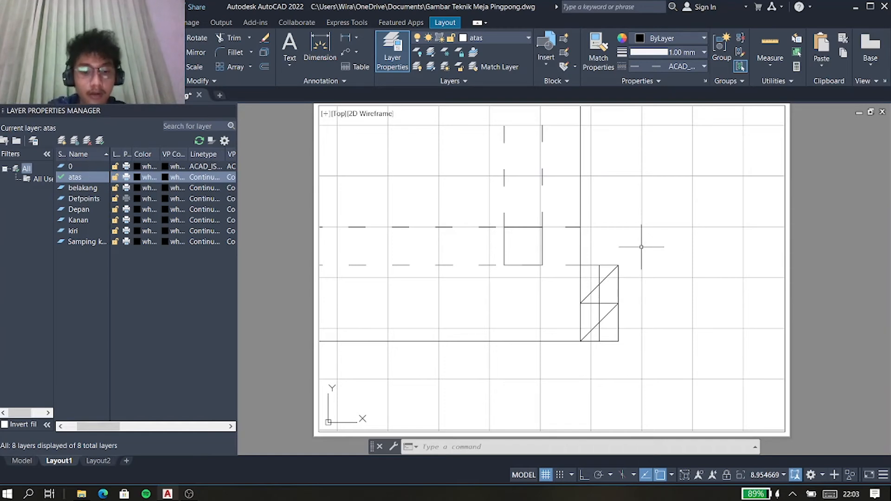
Enter "Laboratorium Gambar Teknik" in the title block and start a new multiline text.
text(ratorium Gambar Teknik)
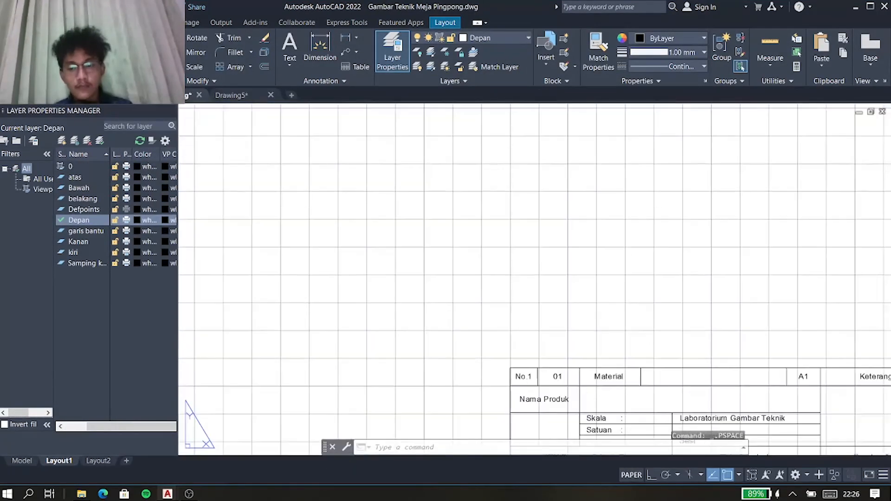
scroll(661, 288, up, 3)
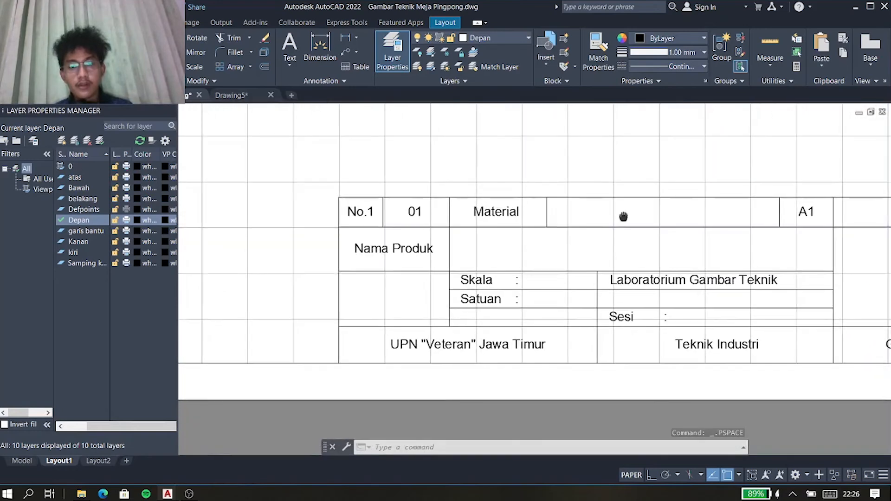
scroll(621, 218, down, 2)
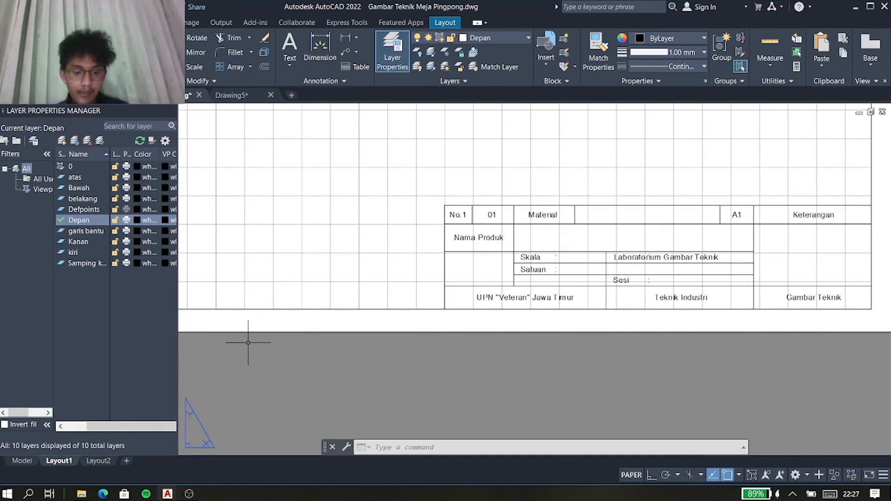
text(MT)
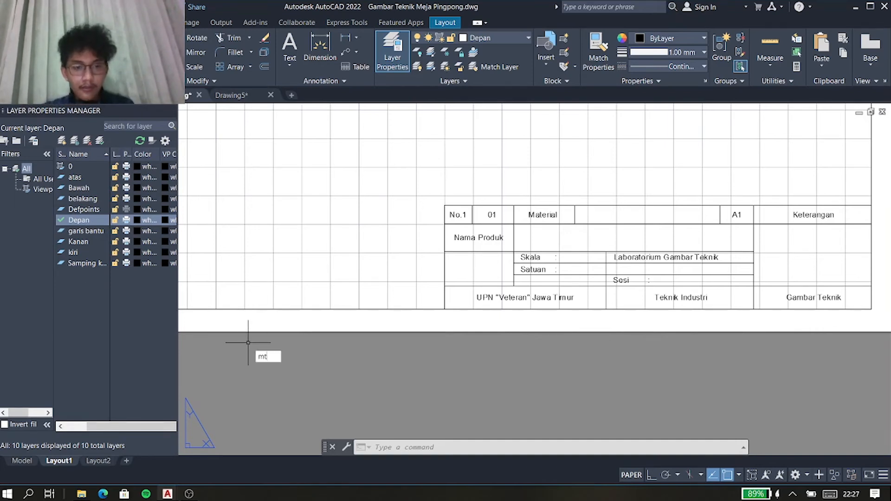
key(Return)
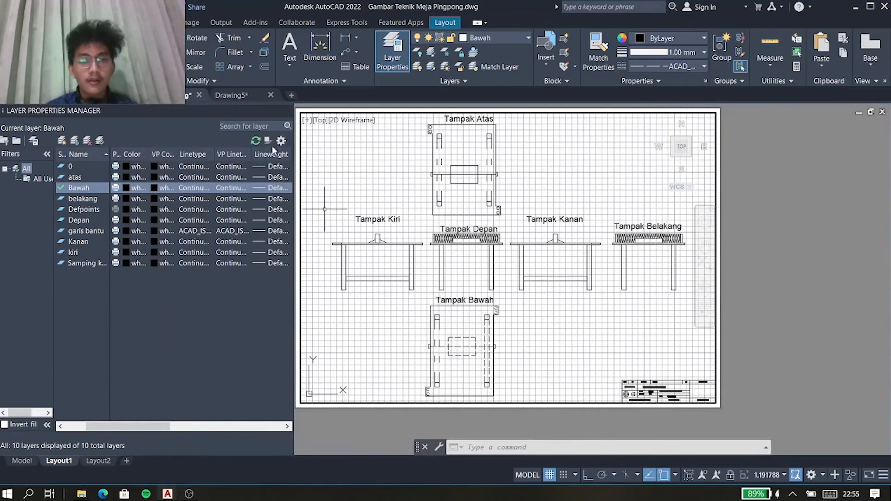
Close the layer properties palette and show the whole sheet with all six table views.
click(286, 112)
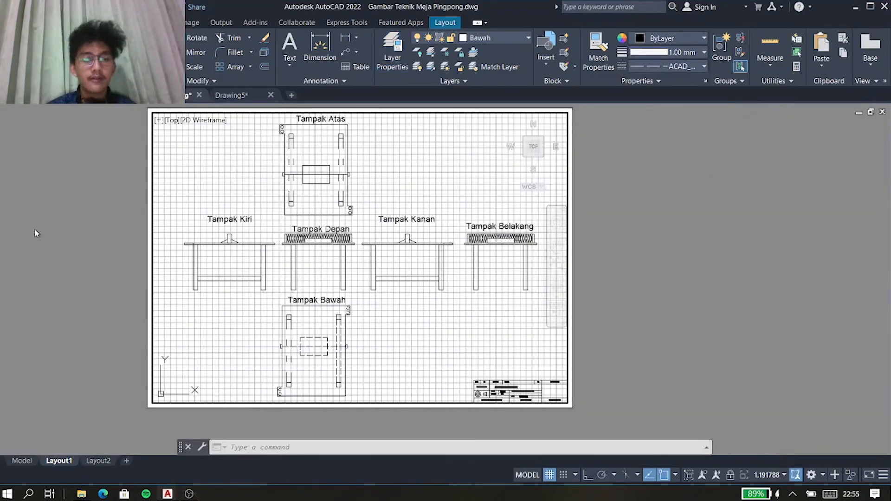
middle_drag(52, 225, 113, 238)
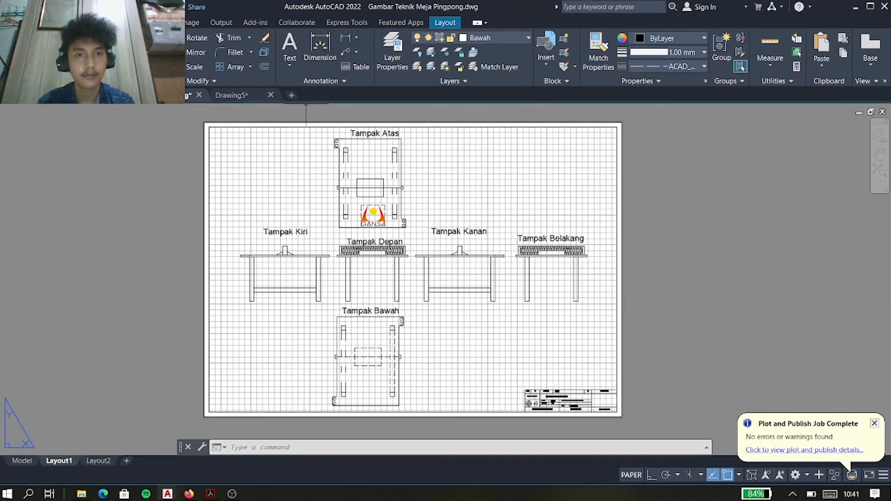
Start linear dimensioning of the table views, working up close on the rear view labelled Tampak Belakang.
text(LINEAR)
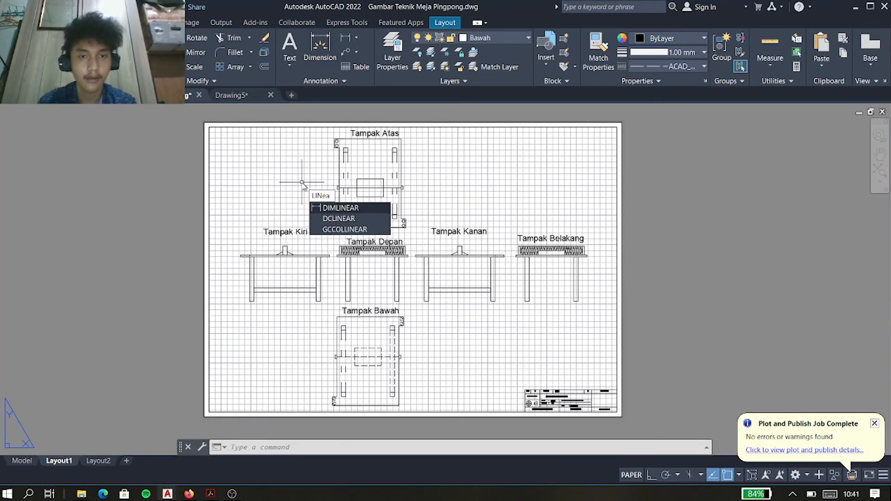
key(Return)
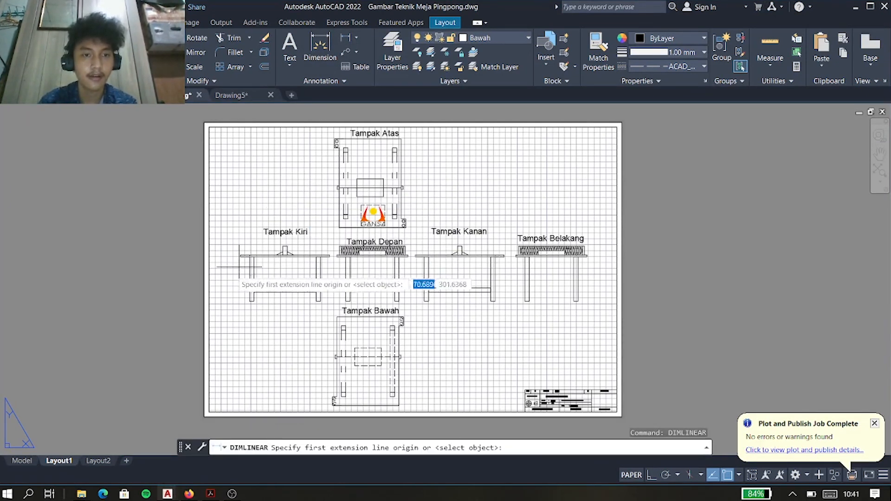
scroll(244, 255, up, 3)
scroll(247, 255, up, 2)
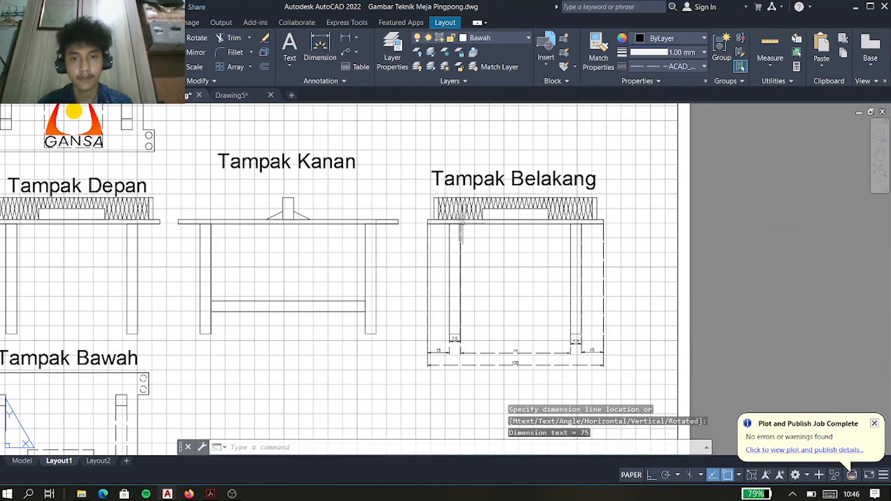
scroll(667, 342, up, 3)
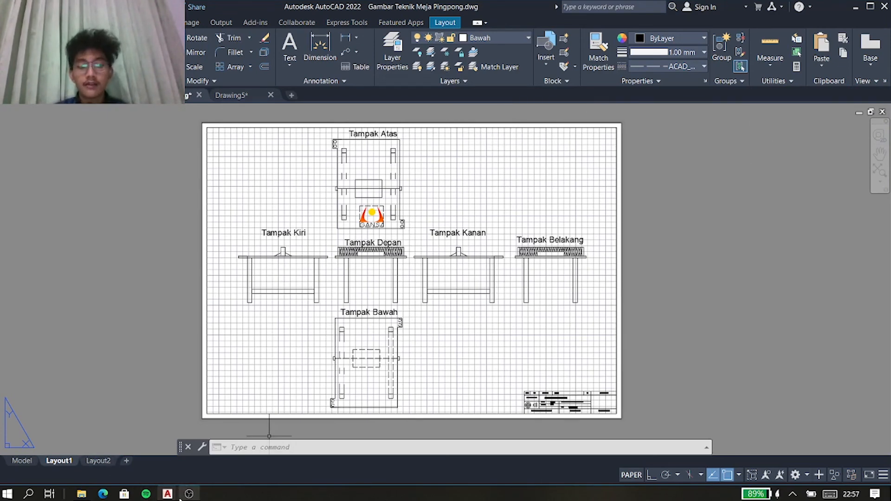
mouse_move(184, 499)
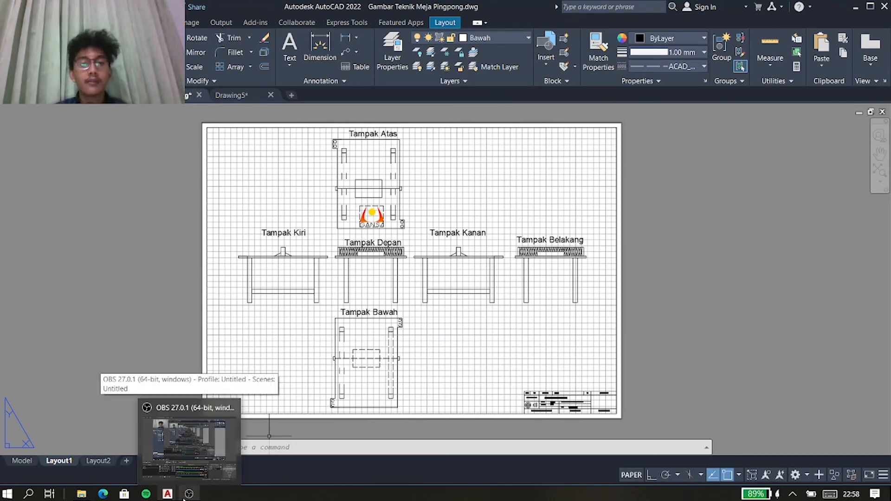
click(186, 496)
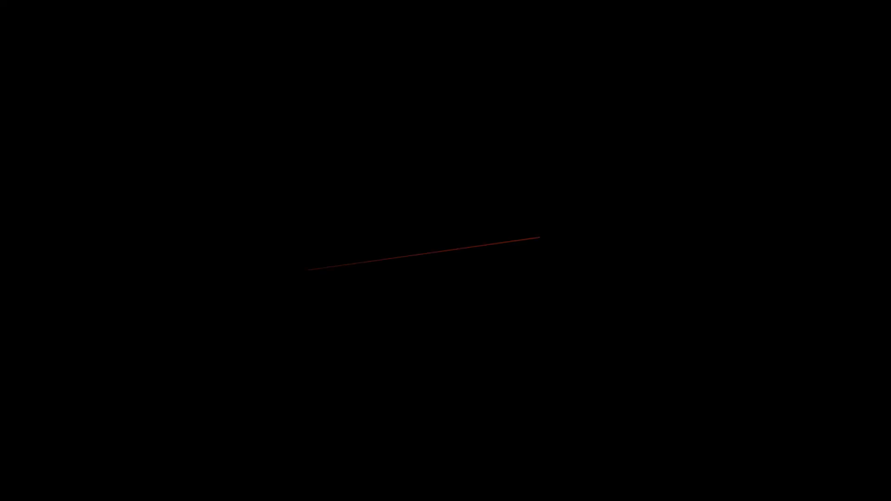